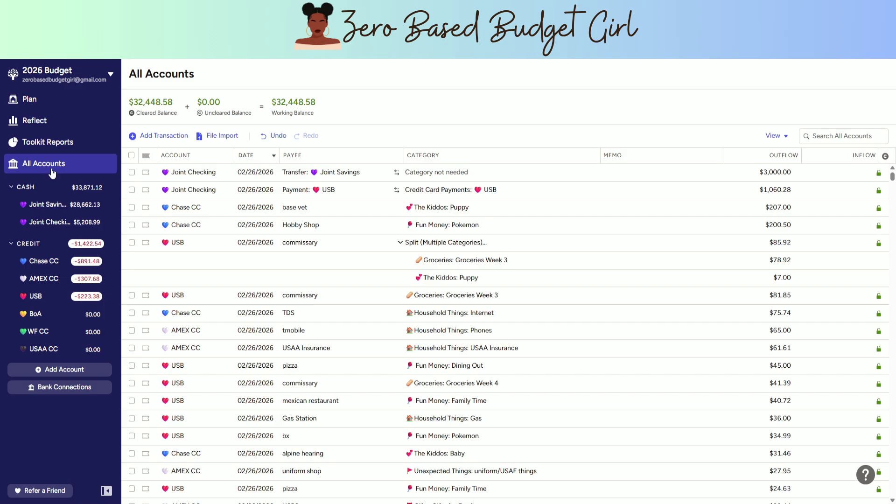
Review the 02/26/2026 transactions one by one, from the Joint Savings transfer through the USAA Insurance payment, checking payees, categories and amounts.
left_click(540, 172)
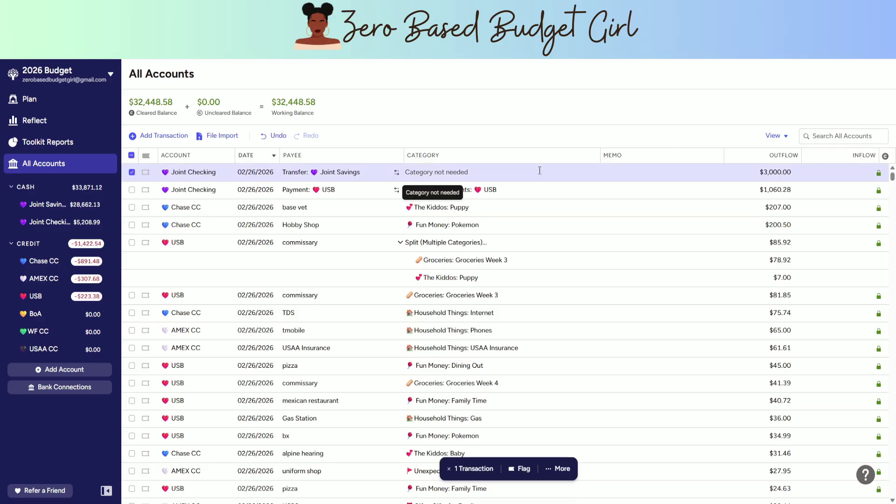
left_click(592, 195)
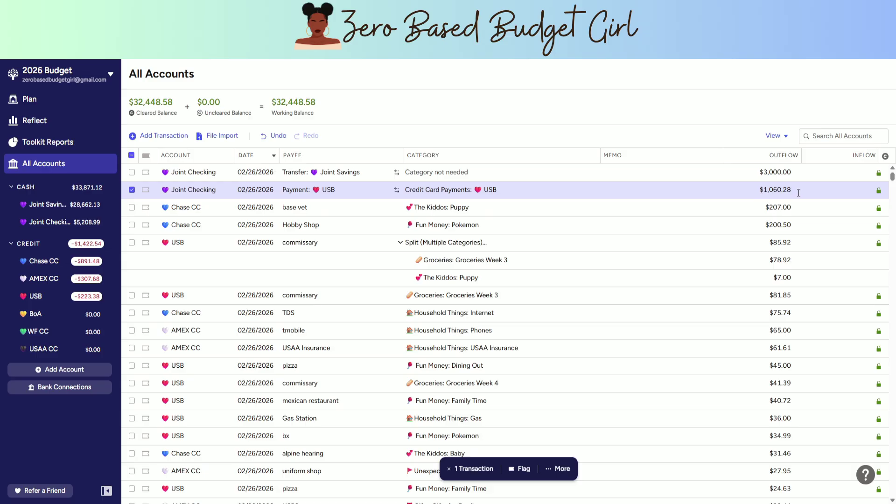
left_click(615, 206)
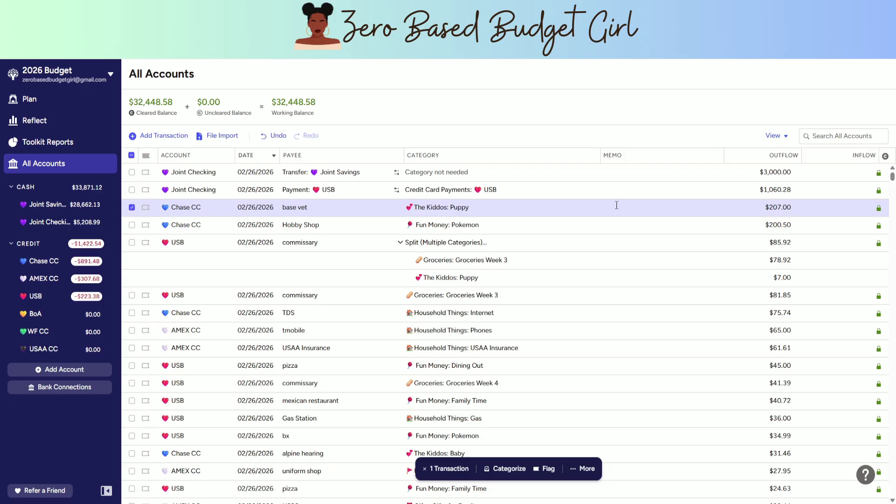
left_click(796, 227)
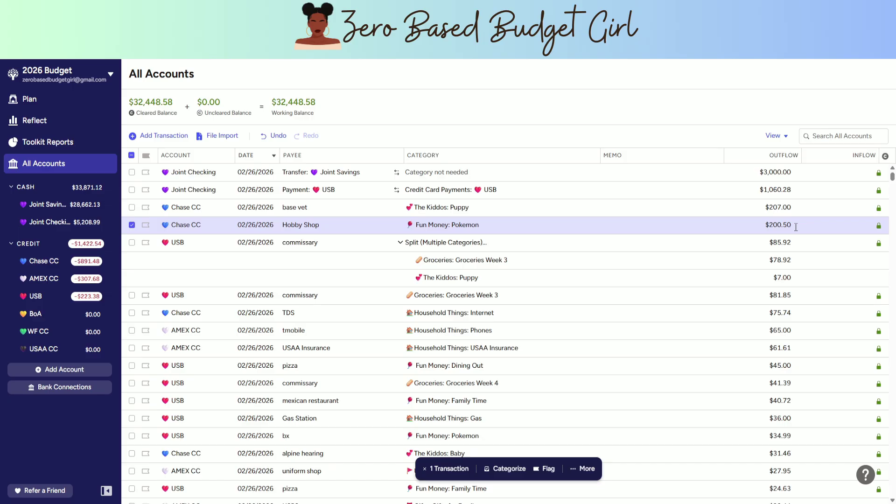
left_click(759, 241)
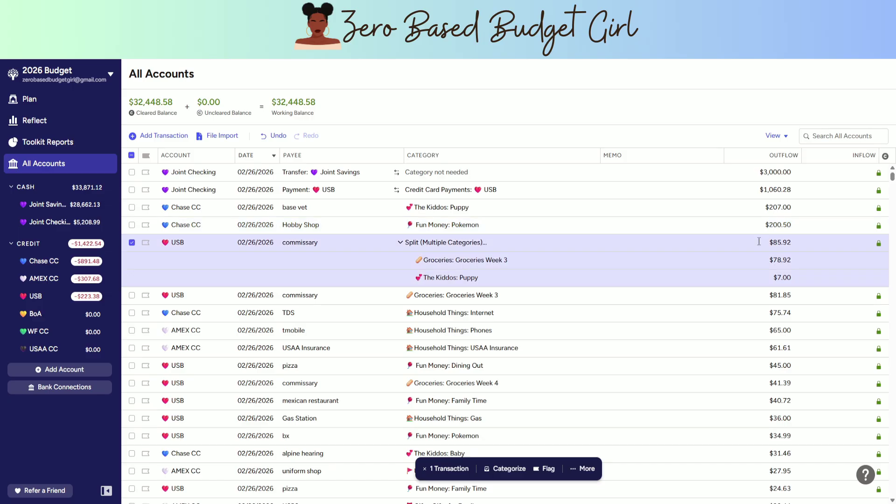
left_click(599, 297)
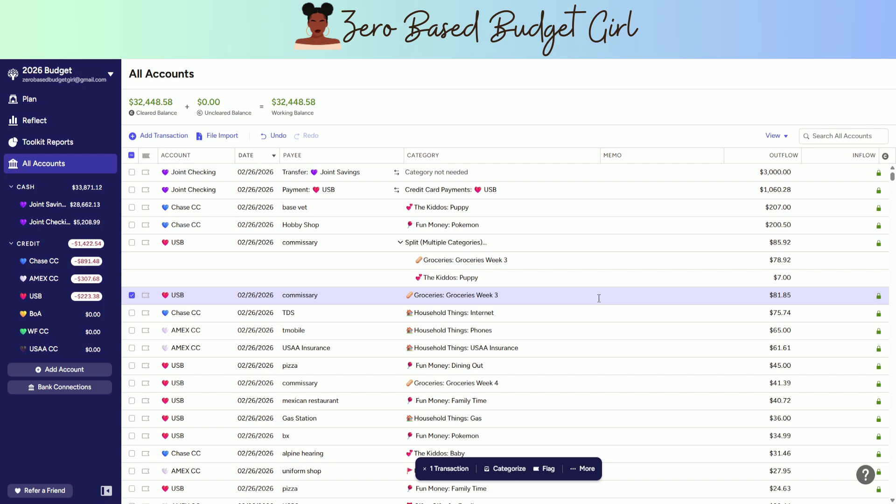
left_click(562, 319)
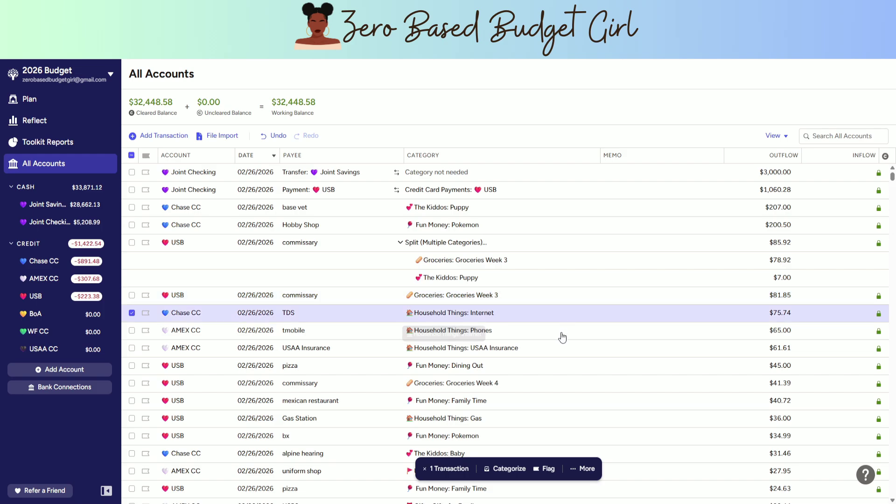
left_click(561, 334)
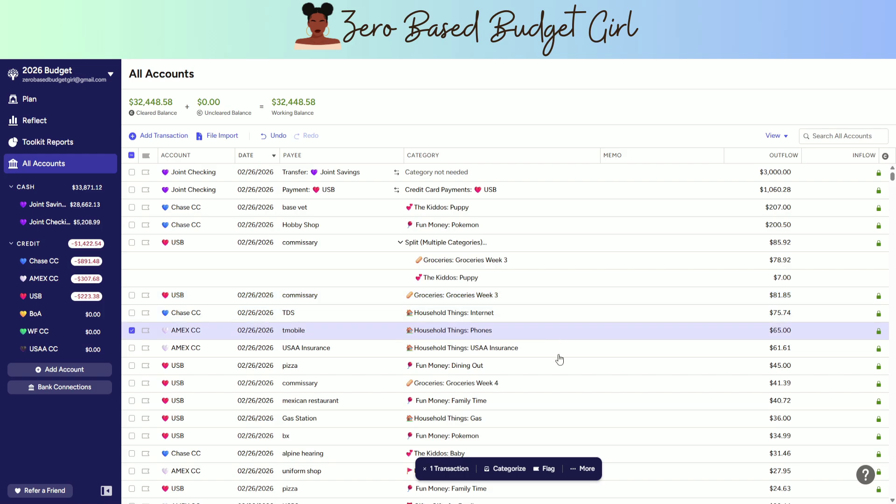
left_click(559, 356)
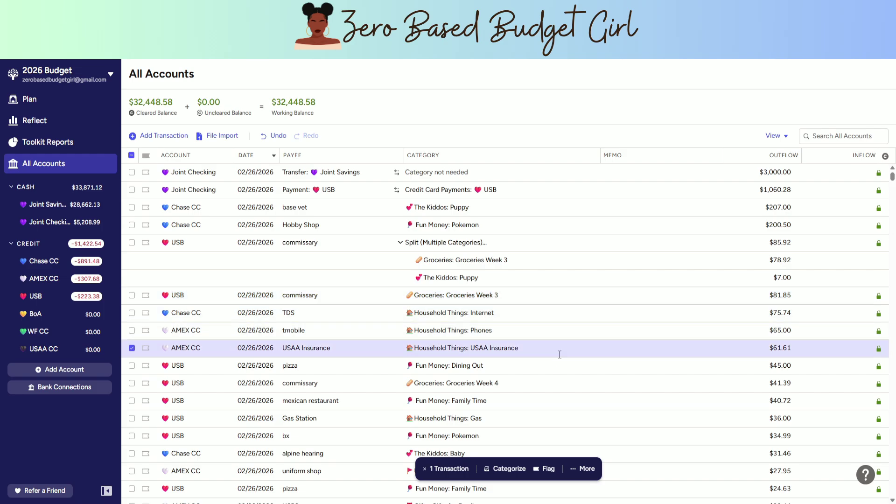
Review the next 02/26/2026 transactions individually, from the Dining Out pizza purchase through the Family Time pizza purchase.
left_click(537, 371)
scroll(537, 369, "down", 1)
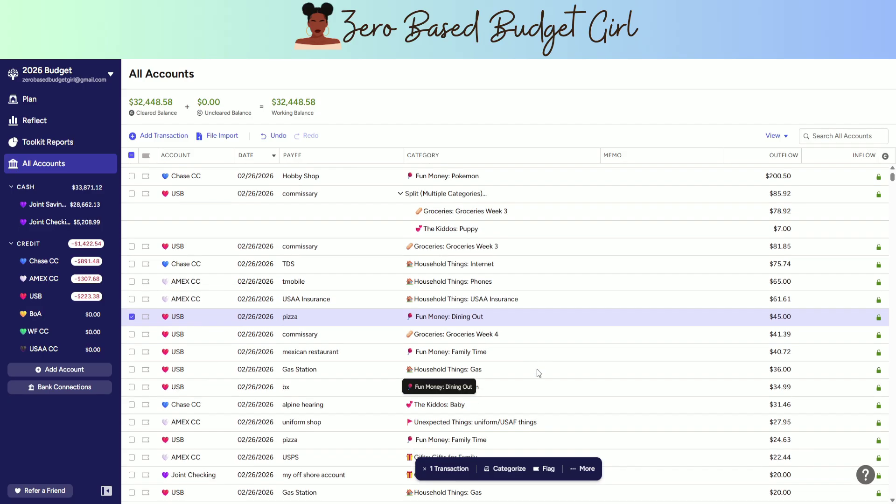
left_click(535, 334)
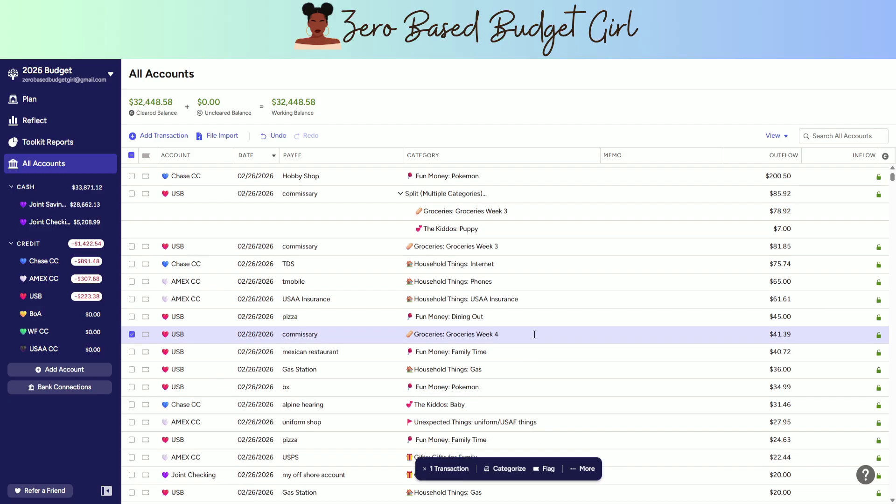
left_click(504, 355)
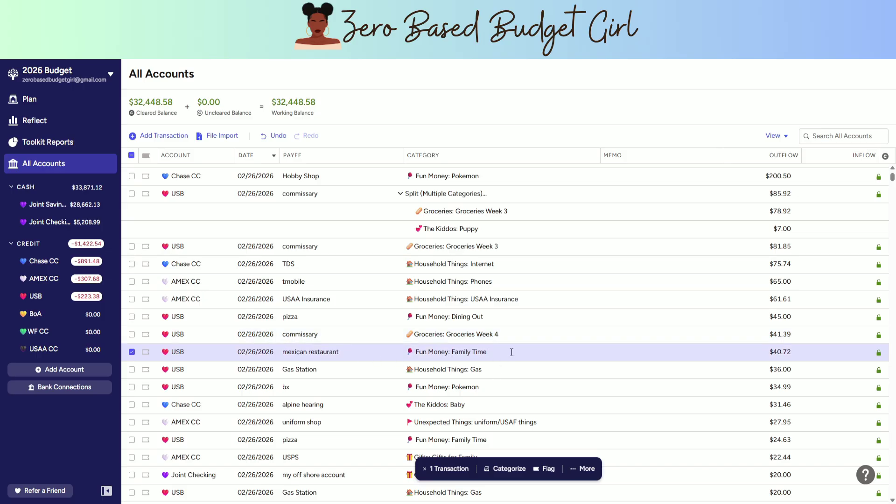
left_click(485, 374)
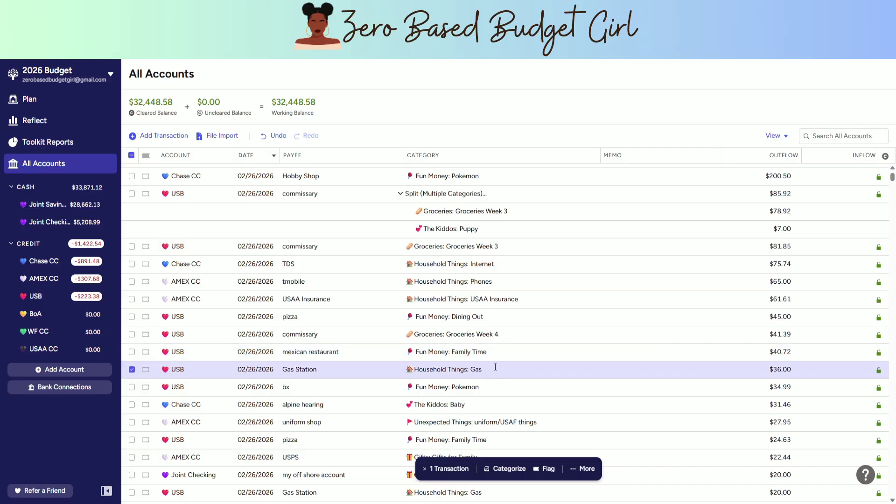
scroll(496, 368, "down", 1)
left_click(482, 337)
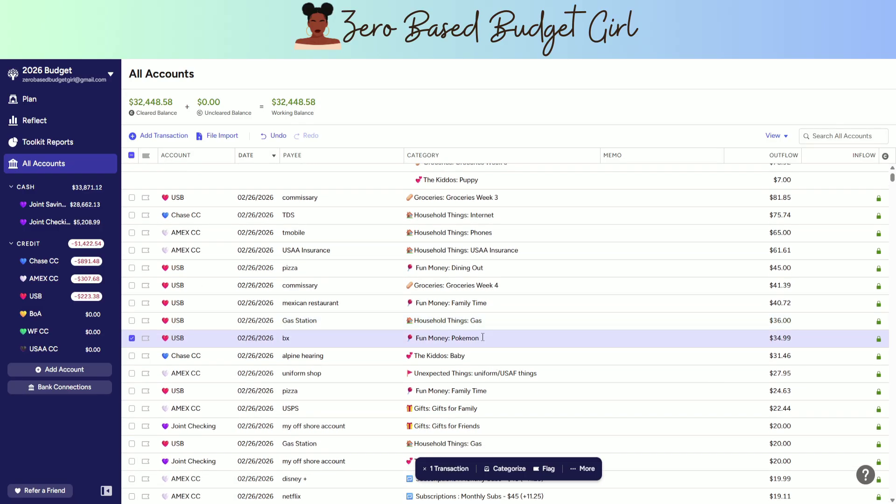
left_click(487, 361)
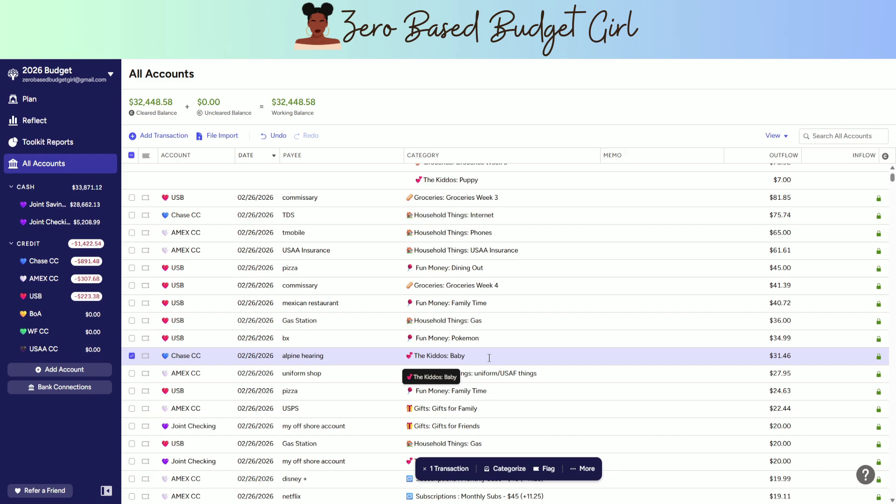
left_click(498, 376)
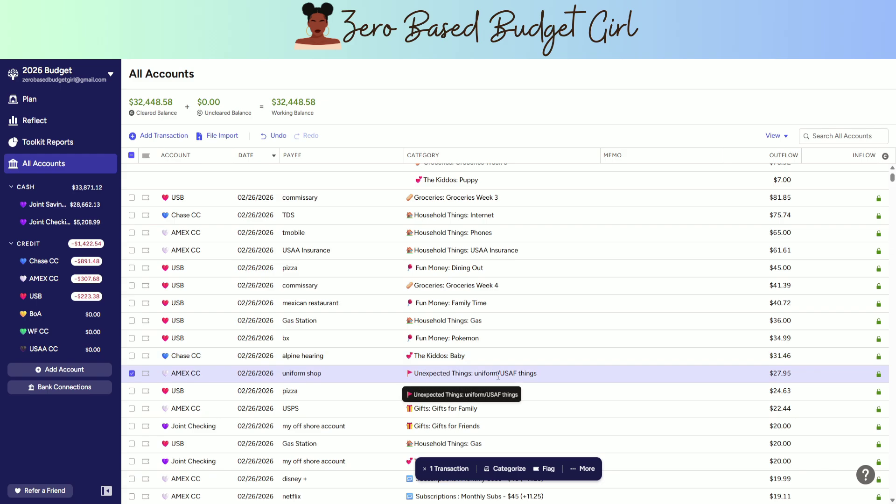
left_click(537, 393)
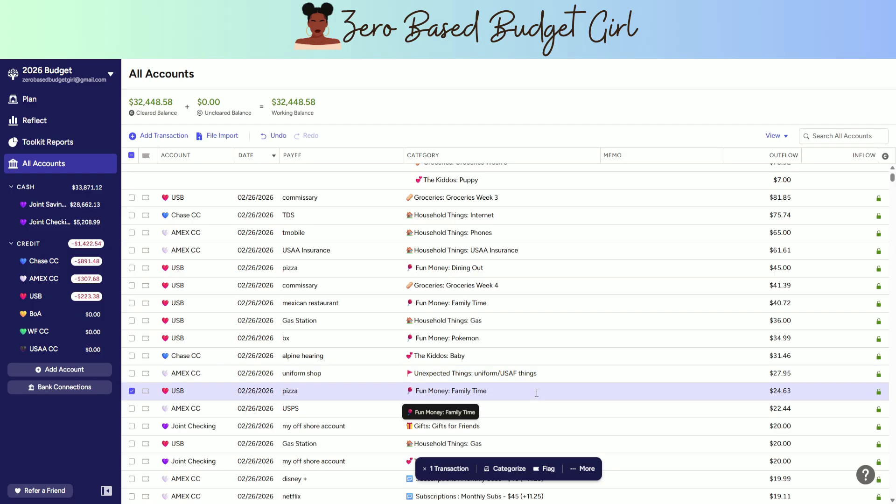
Examine the USPS, my off shore account, Gas Station, disney + and netflix transactions and their assigned categories.
scroll(537, 393, "down", 1)
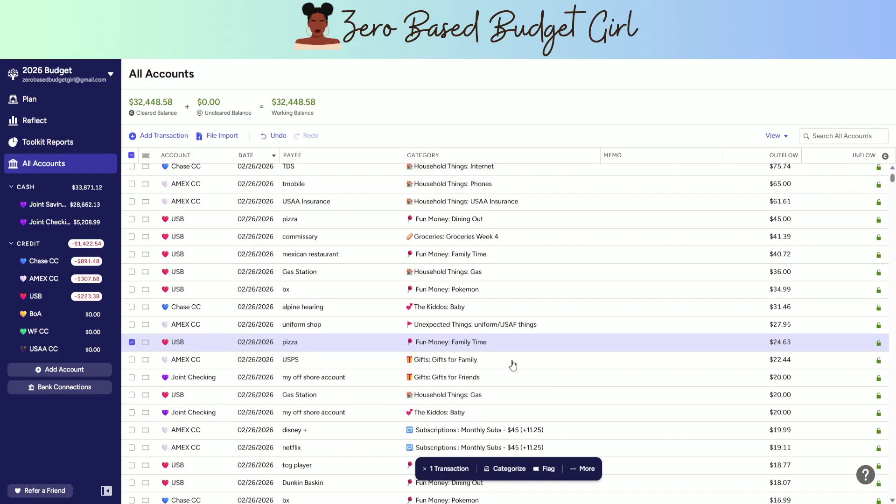
left_click(513, 361)
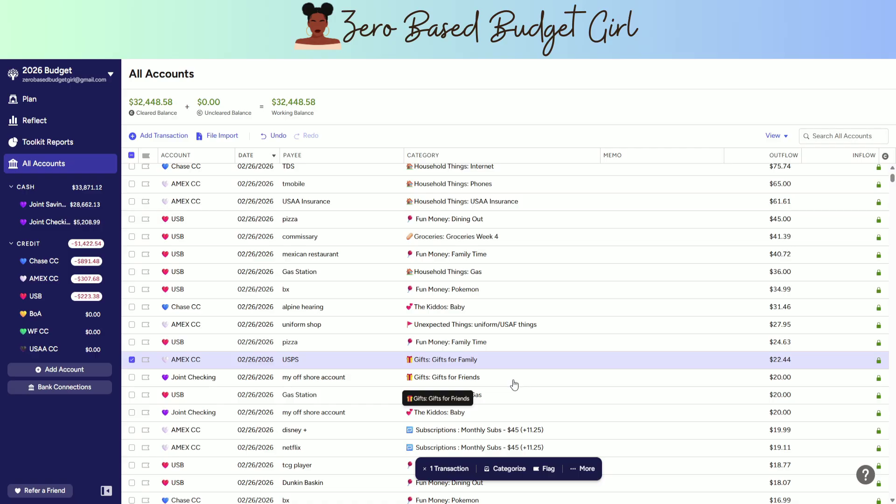
left_click(512, 379)
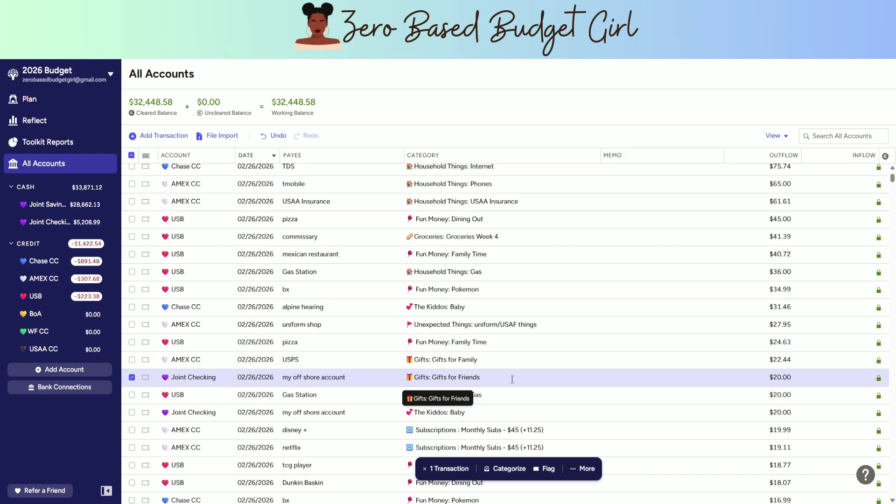
scroll(550, 379, "down", 2)
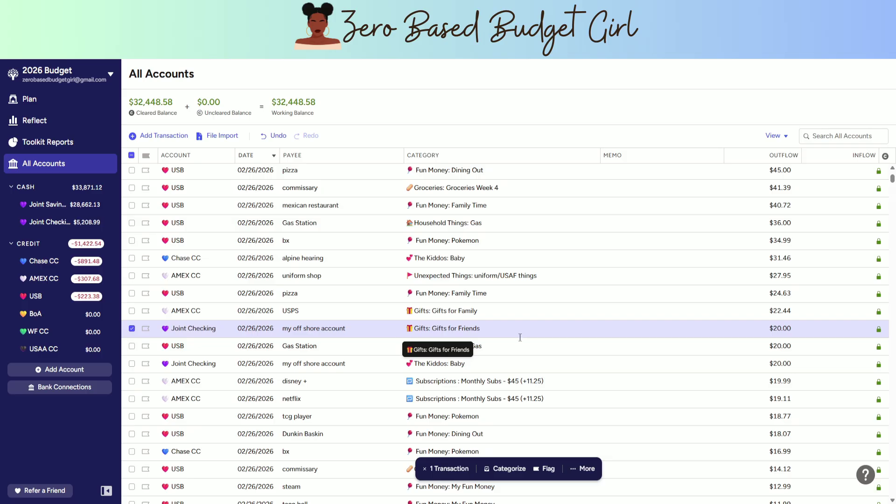
left_click(500, 350)
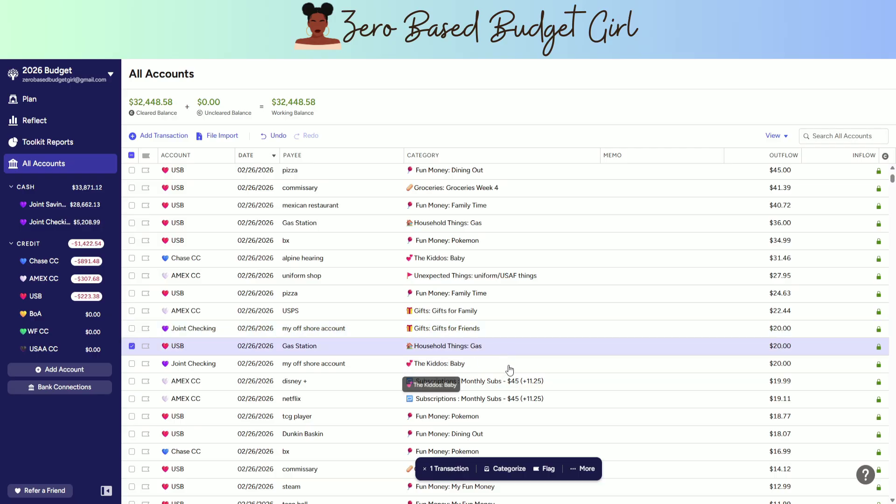
left_click(509, 365)
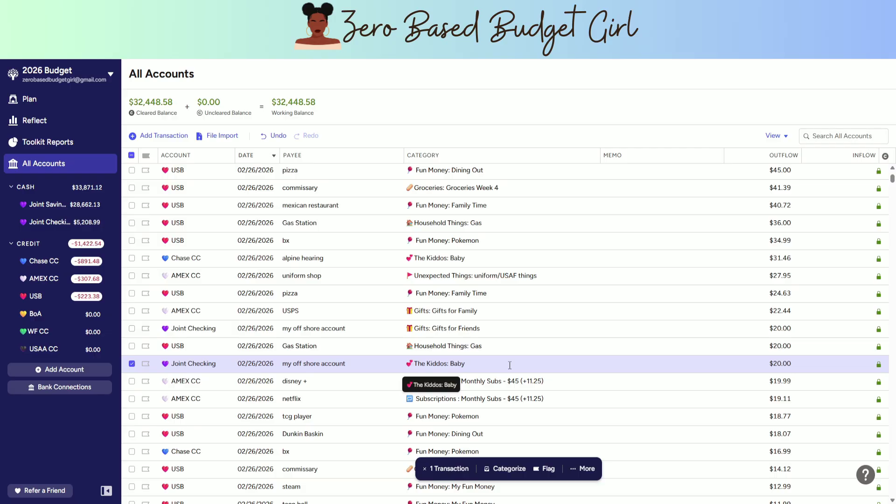
left_click(534, 381)
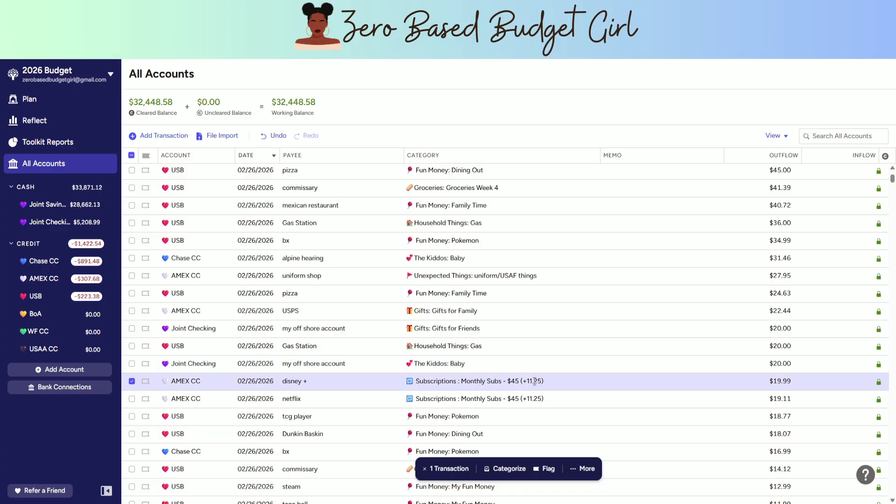
left_click(534, 397)
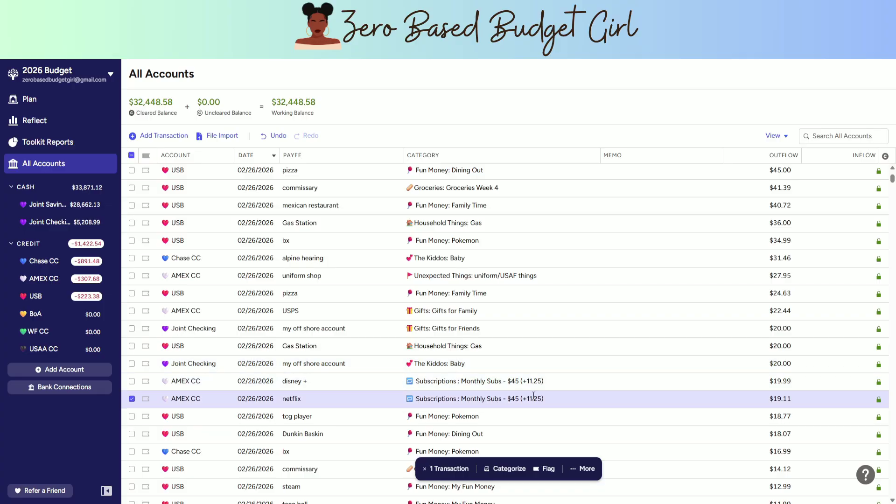
Examine the smaller 02/26/2026 purchases one at a time, from tcg player through the amazon digital subscription, with their categories.
scroll(534, 396, "down", 1)
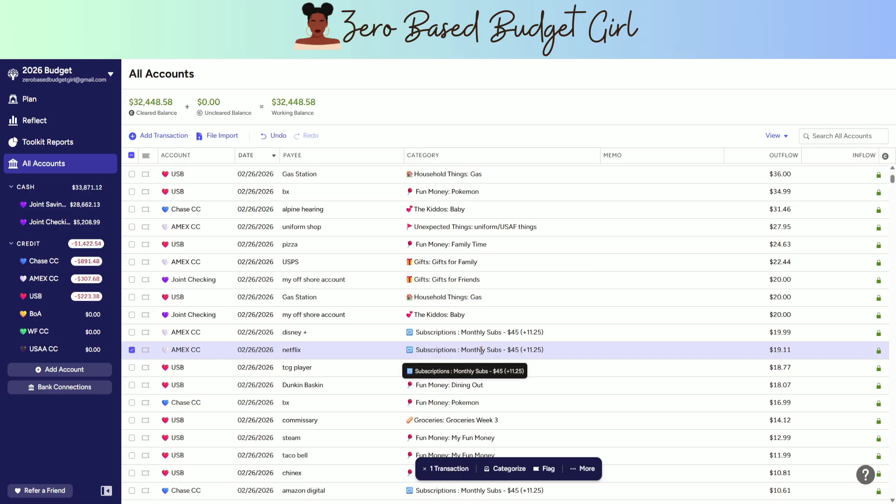
left_click(565, 364)
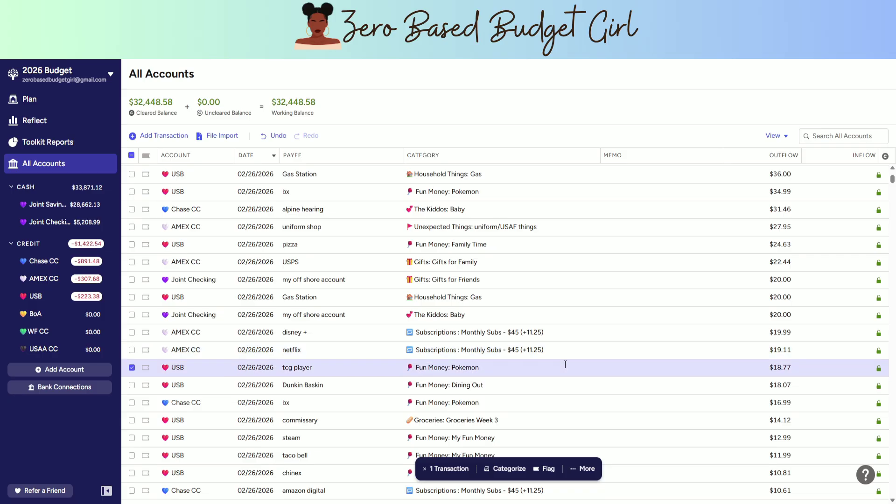
left_click(540, 390)
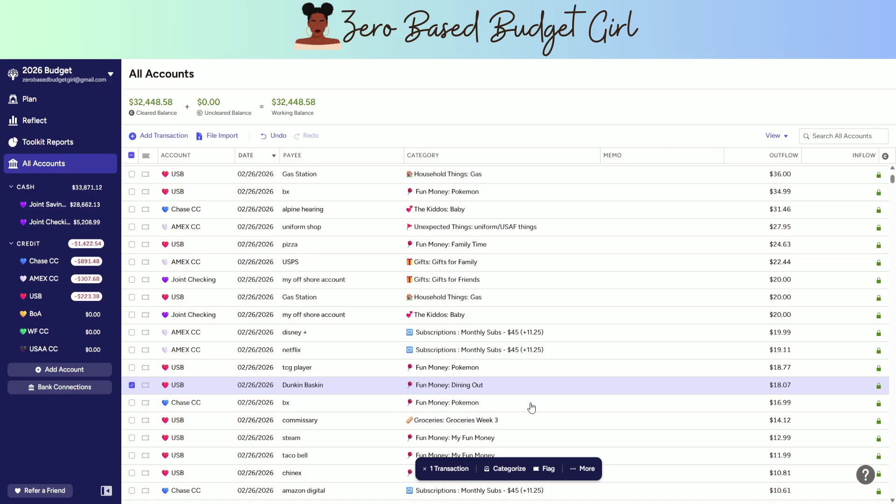
left_click(532, 403)
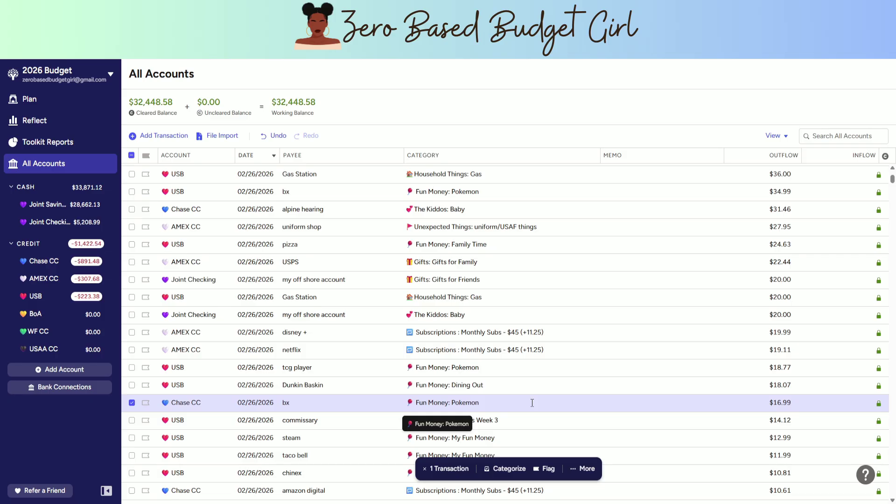
scroll(534, 397, "down", 1)
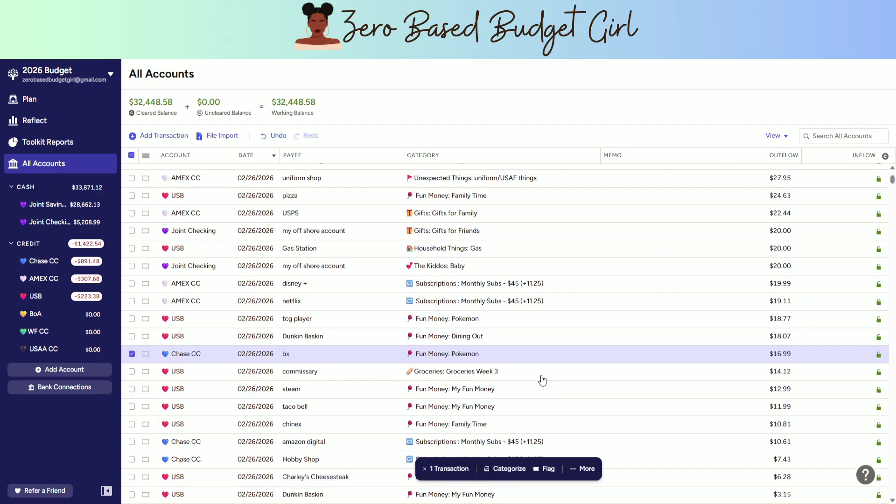
left_click(540, 377)
left_click(530, 394)
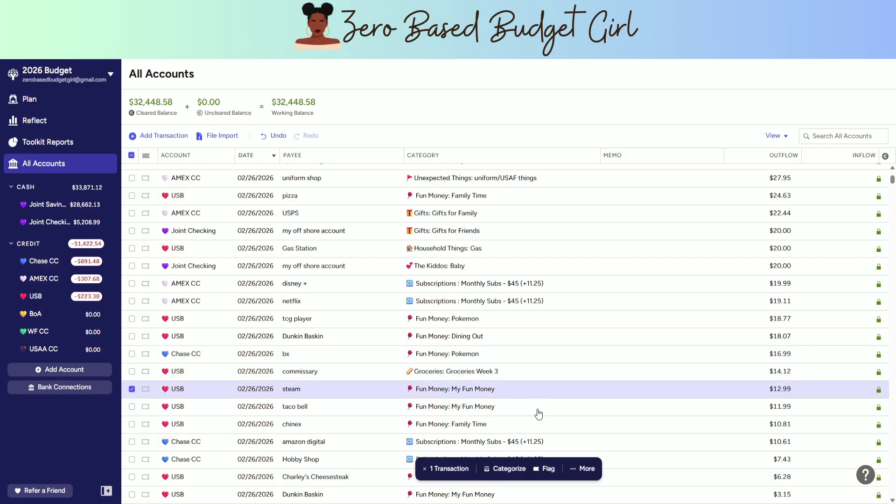
left_click(539, 410)
scroll(537, 408, "down", 2)
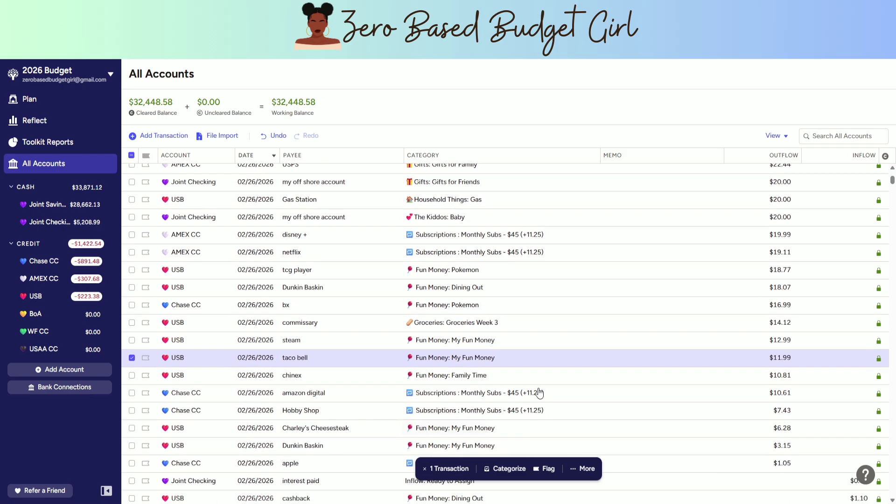
left_click(531, 381)
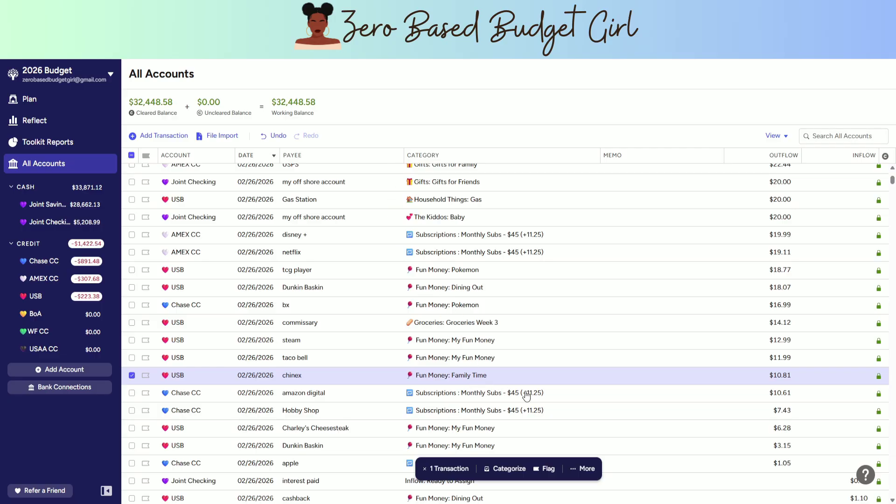
scroll(534, 399, "down", 1)
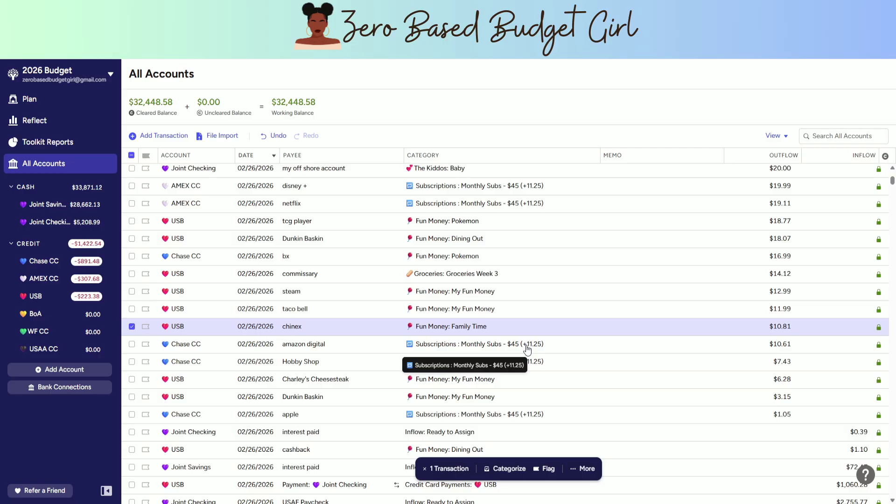
left_click(528, 346)
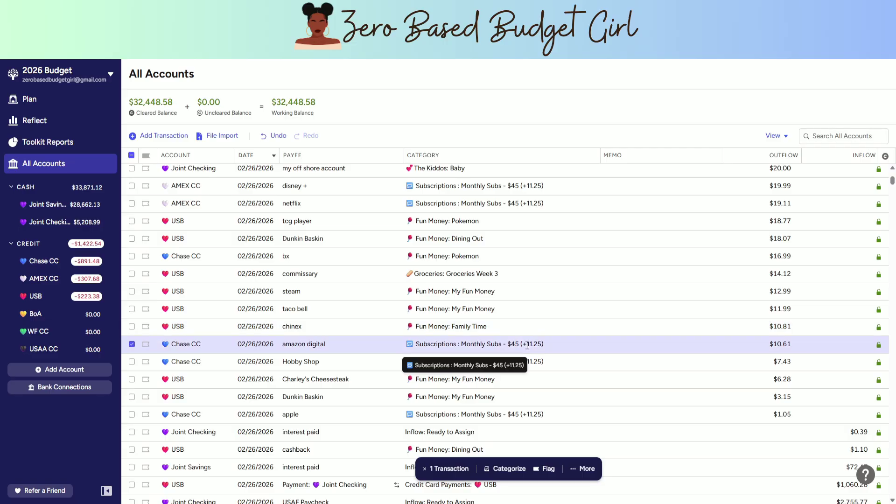
Examine the 02/26/2026 Hobby Shop, Charley's Cheesesteak, Dunkin Baskin and apple purchases one by one, checking categories and amounts.
left_click(587, 366)
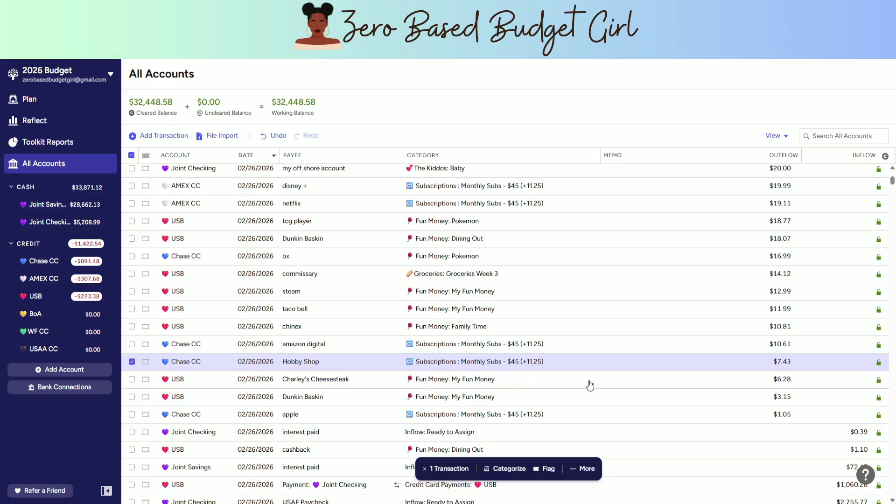
left_click(592, 384)
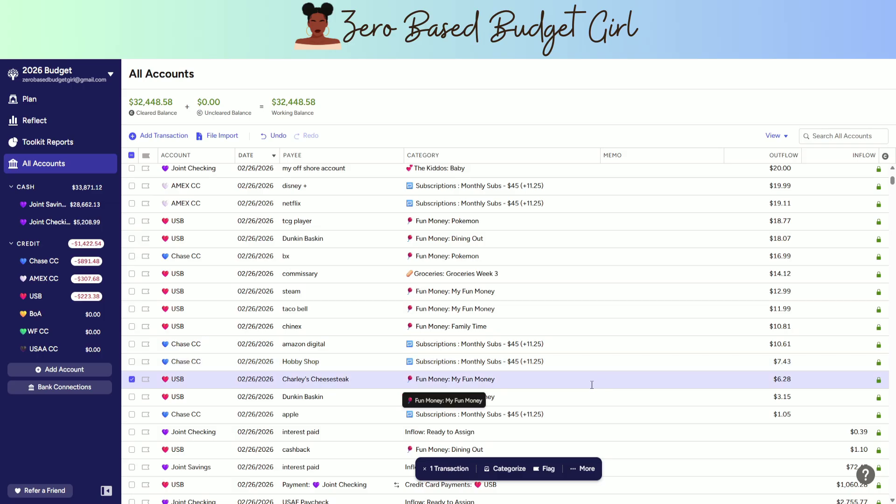
left_click(562, 398)
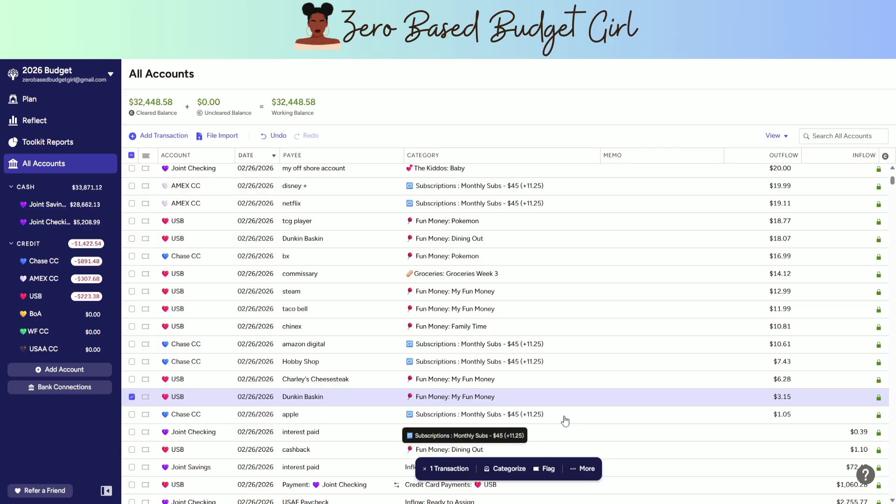
left_click(565, 416)
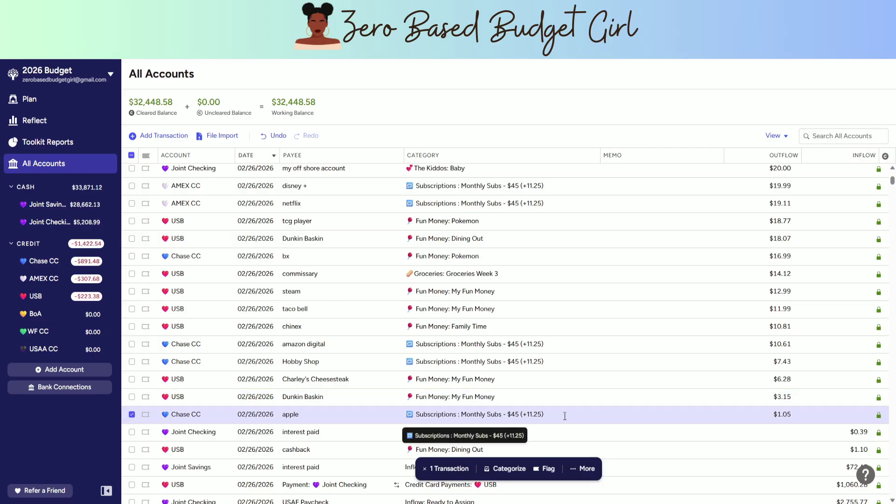
Review the 02/26/2026 inflows one at a time, from the Joint Checking interest through the USAF Paycheck, checking their categories.
scroll(565, 416, "down", 1)
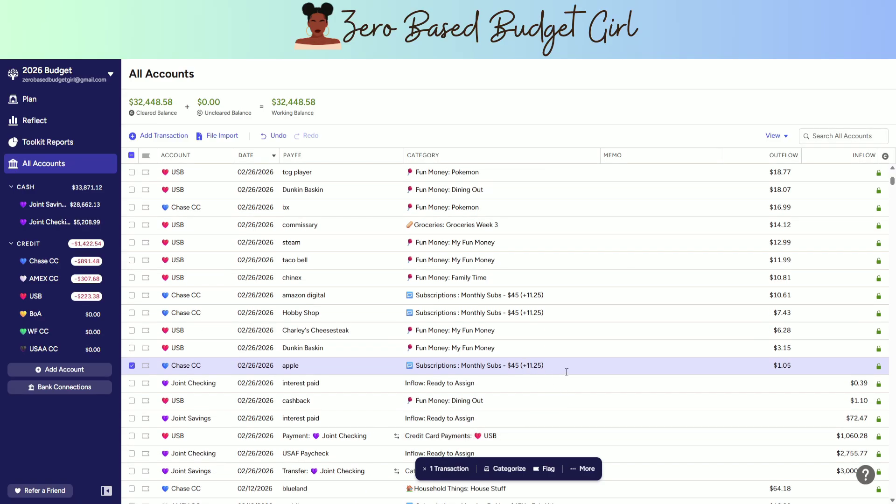
left_click(541, 385)
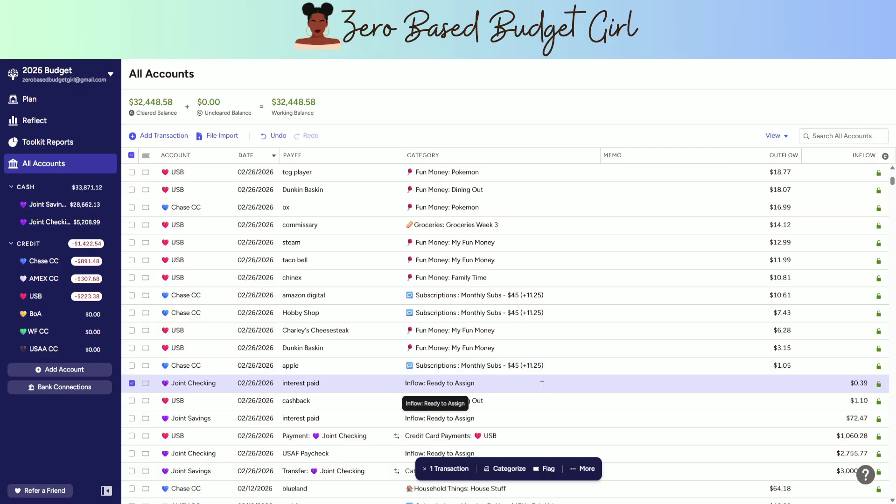
left_click(547, 405)
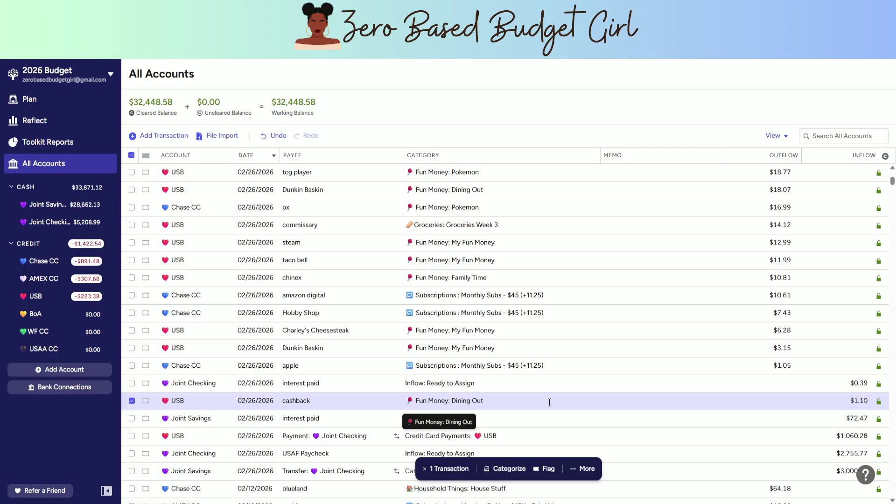
scroll(563, 400, "down", 1)
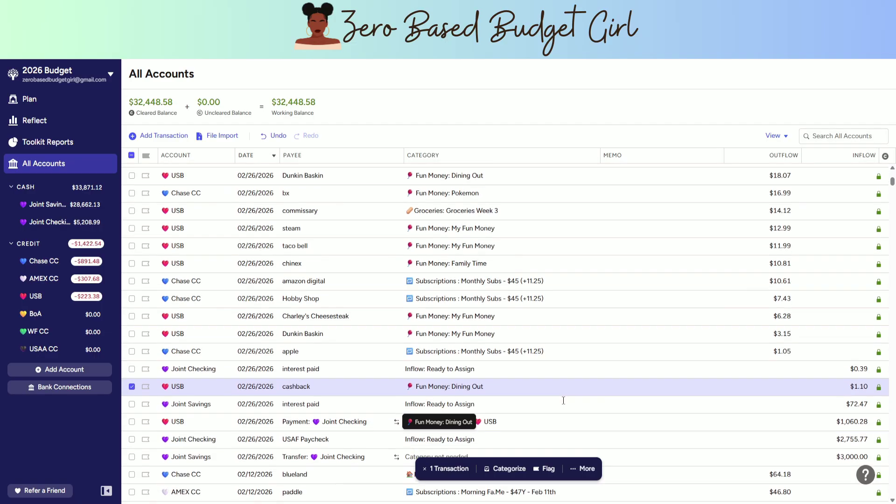
left_click(550, 372)
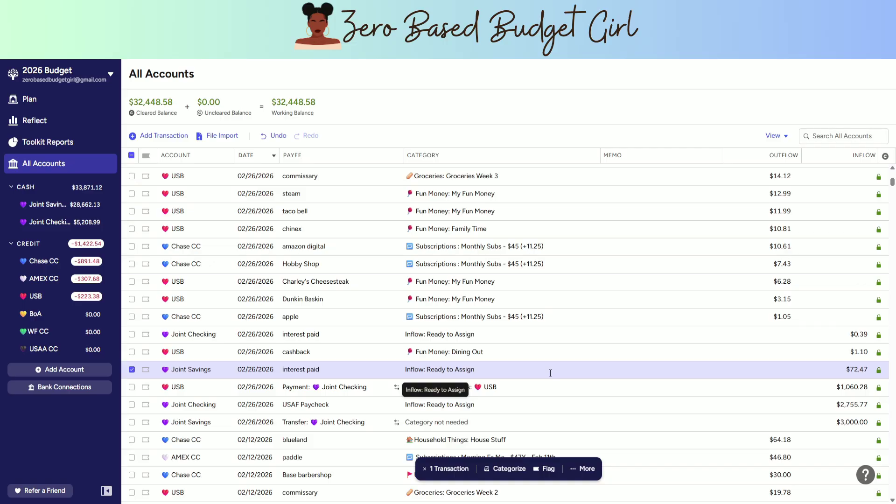
left_click(568, 394)
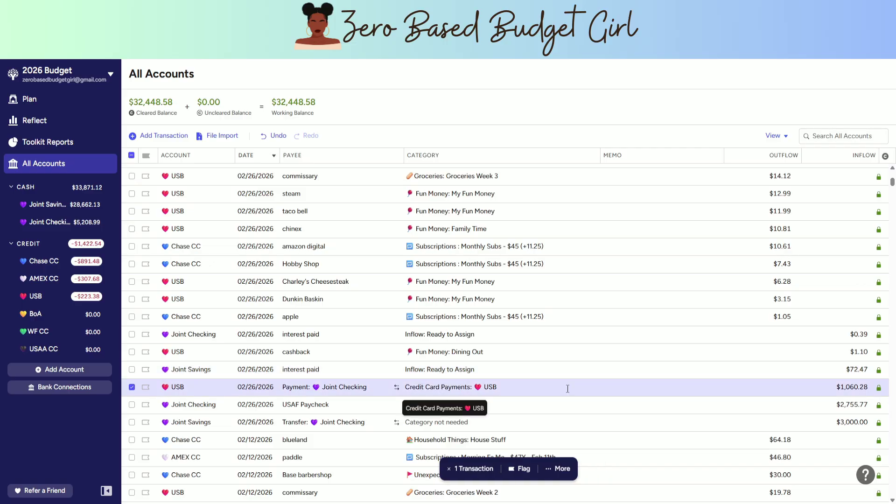
left_click(569, 403)
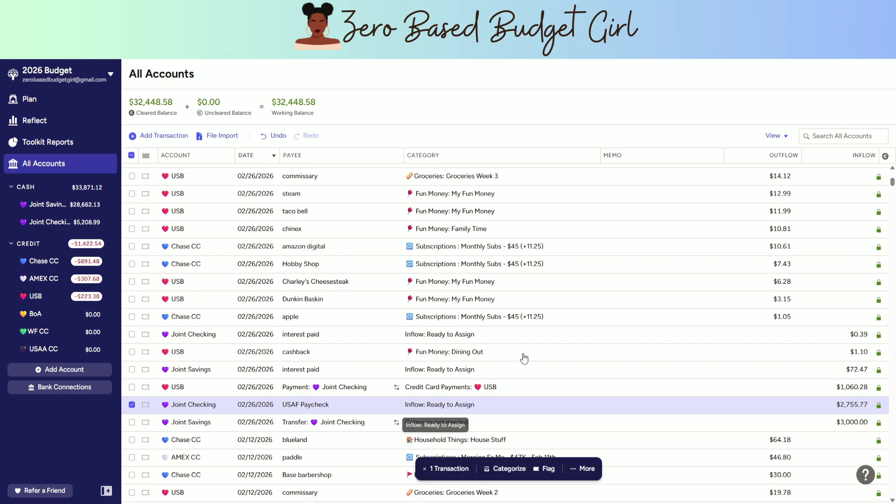
Filter the February 2026 plan to overspent categories and cover the Pokemon overspending from Ready to Assign.
left_click(56, 105)
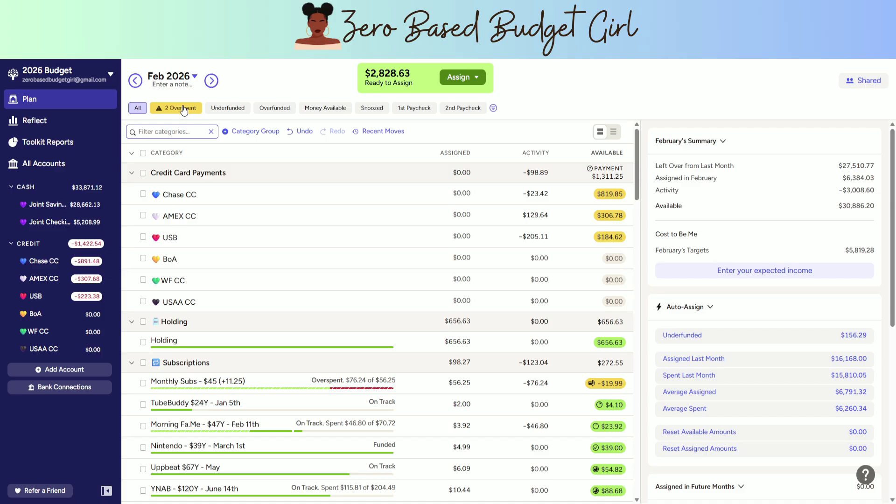
left_click(183, 109)
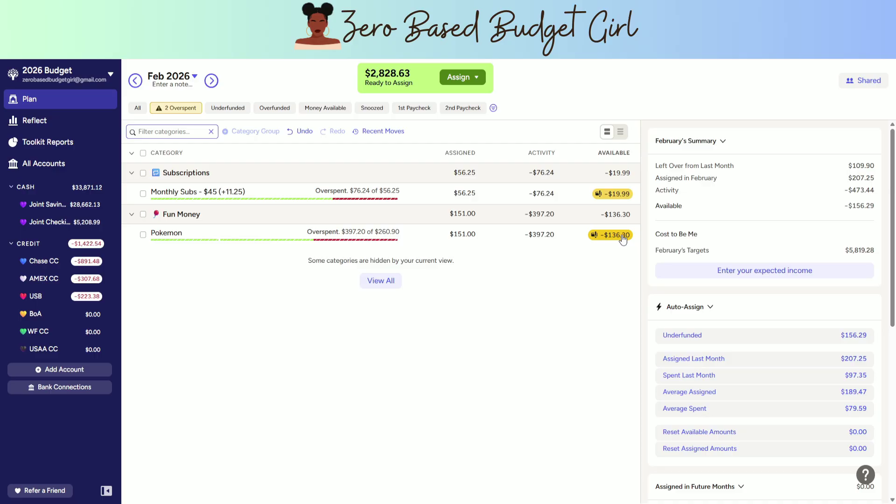
left_click(621, 235)
left_click(613, 330)
left_click(677, 313)
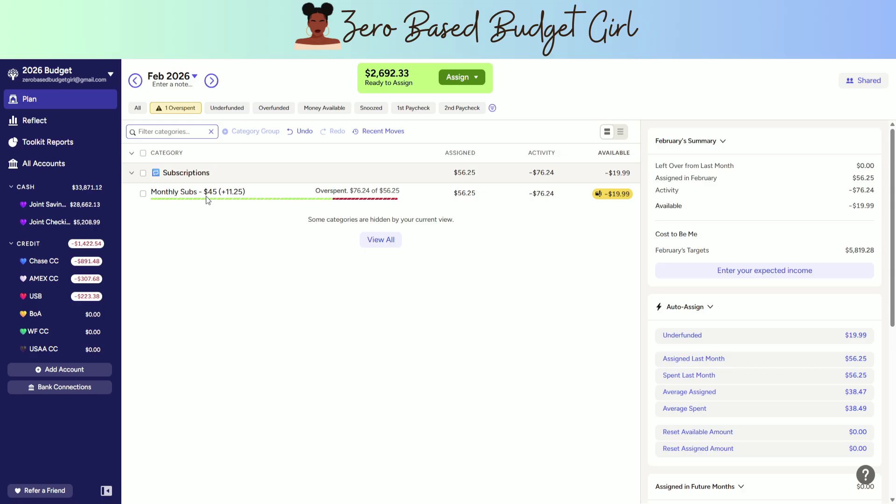
left_click(615, 199)
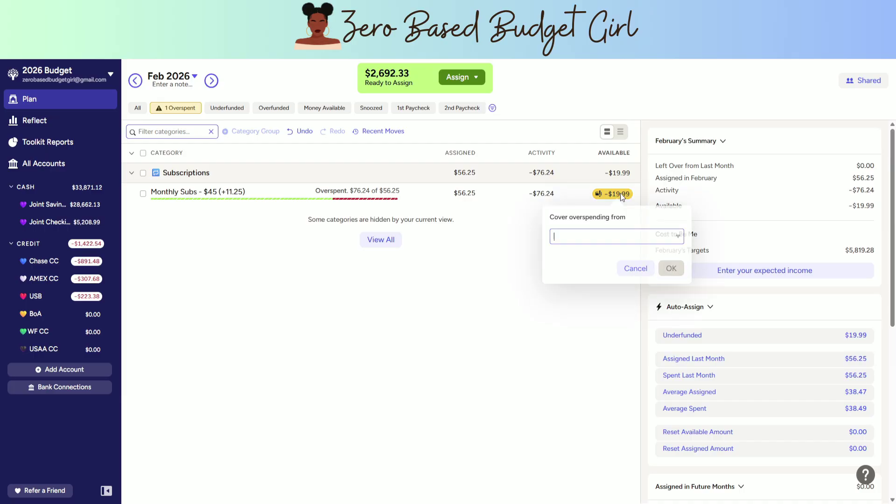
left_click(641, 269)
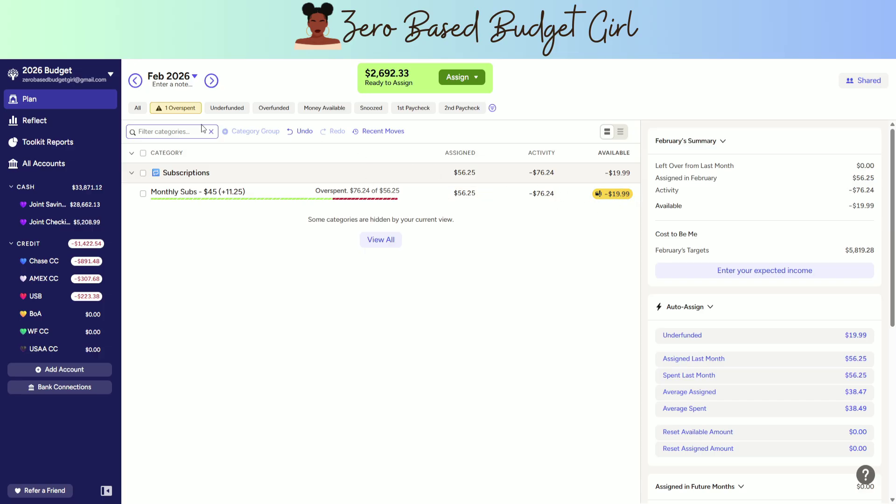
Show all February categories again and set the Holding category's assigned amount to $0.
left_click(138, 109)
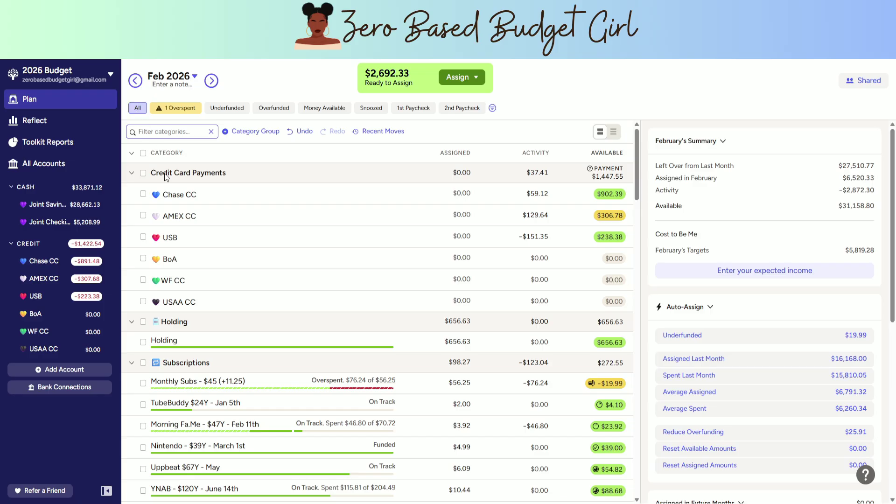
left_click(457, 342)
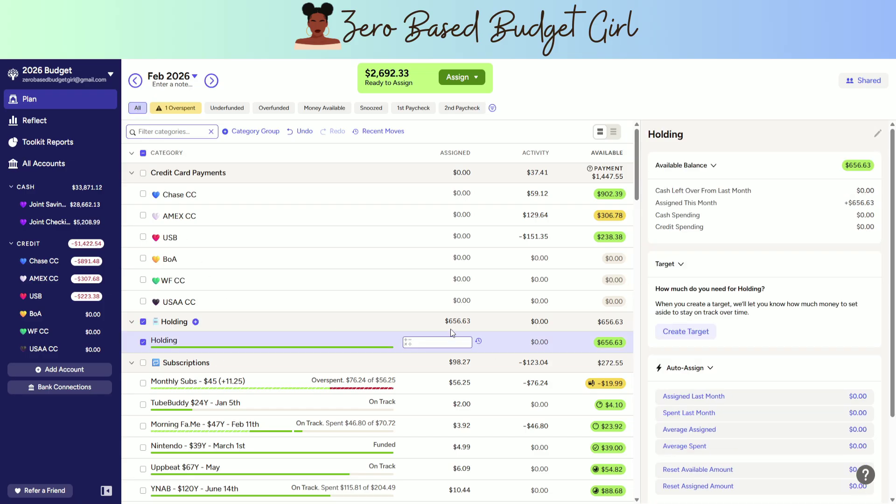
key("Return")
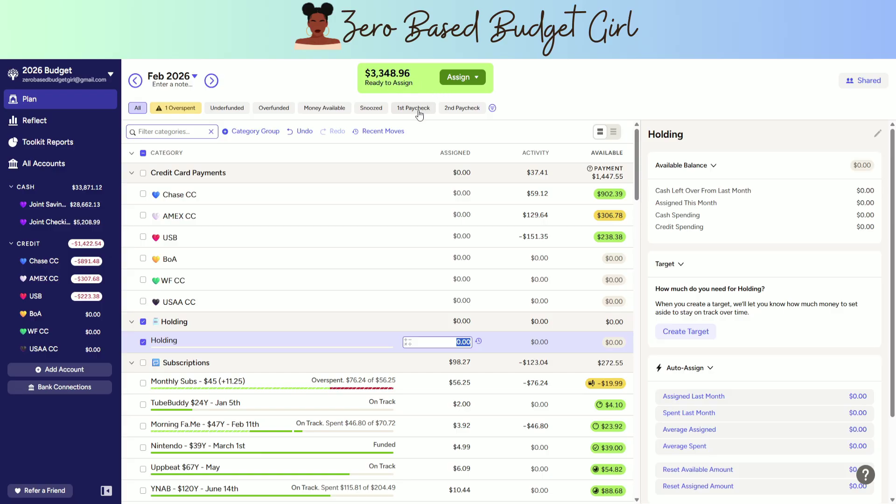
Switch the plan to March 2026 with the 1st Paycheck view and assign $45 to the Monthly Subs category.
left_click(211, 82)
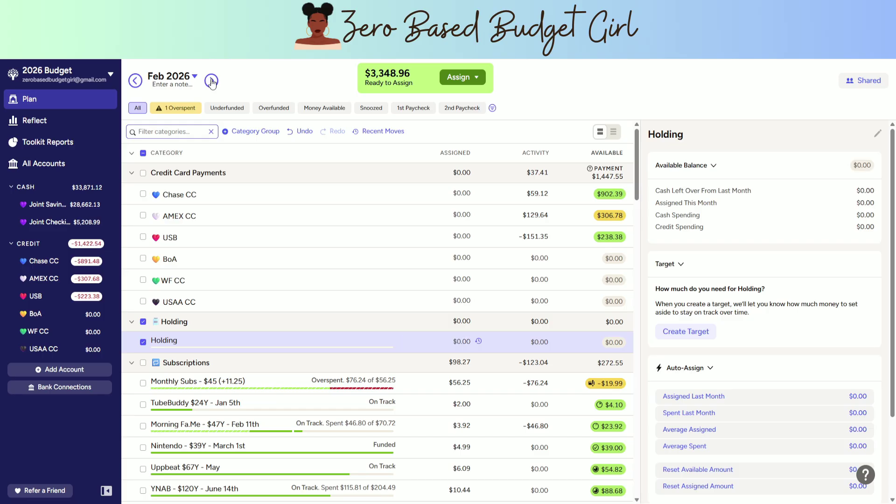
left_click(211, 82)
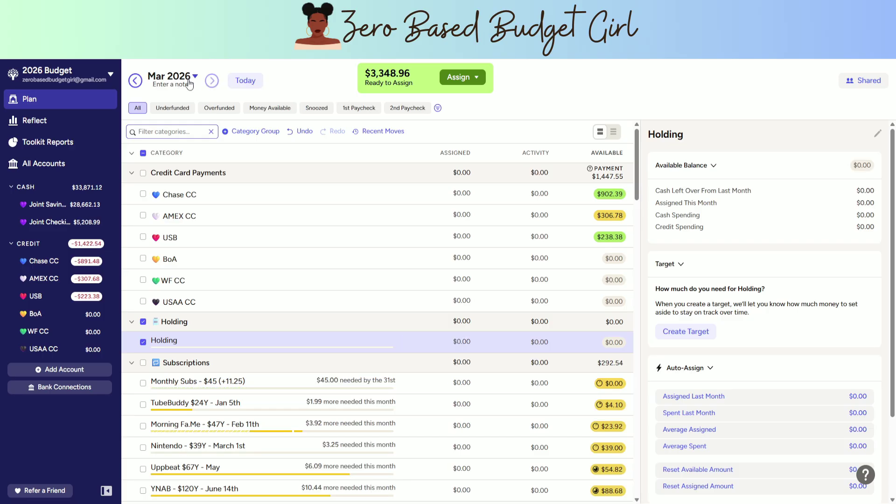
left_click(355, 110)
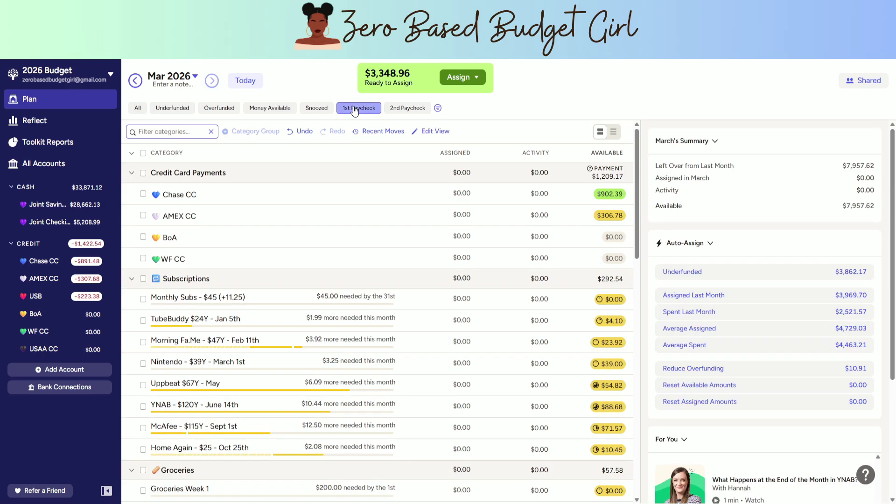
scroll(345, 248, "down", 1)
left_click(420, 250)
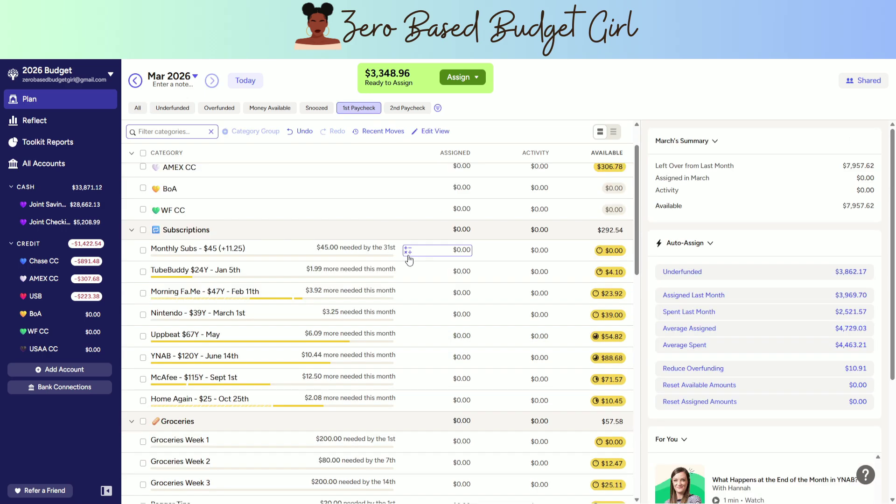
type("45")
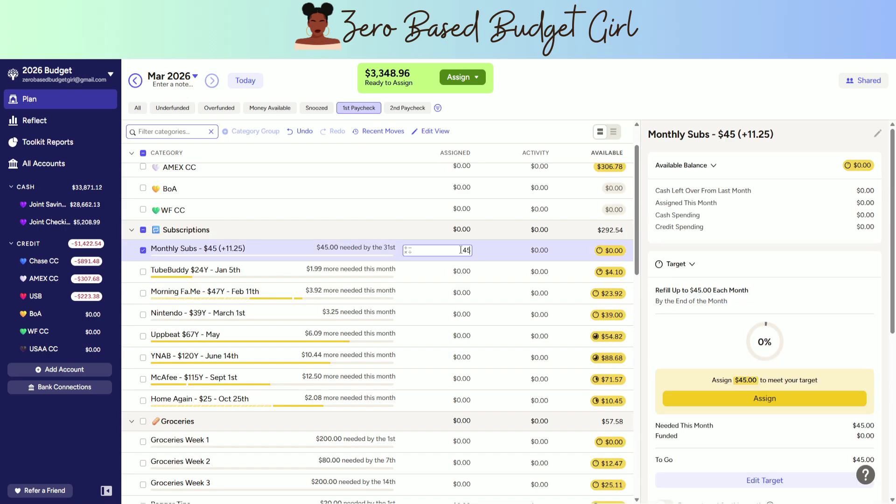
key("Return")
Assign the suggested target amounts of $1.99 to TubeBuddy and $3.92 to Morning Fa.Me for March.
left_click(463, 272)
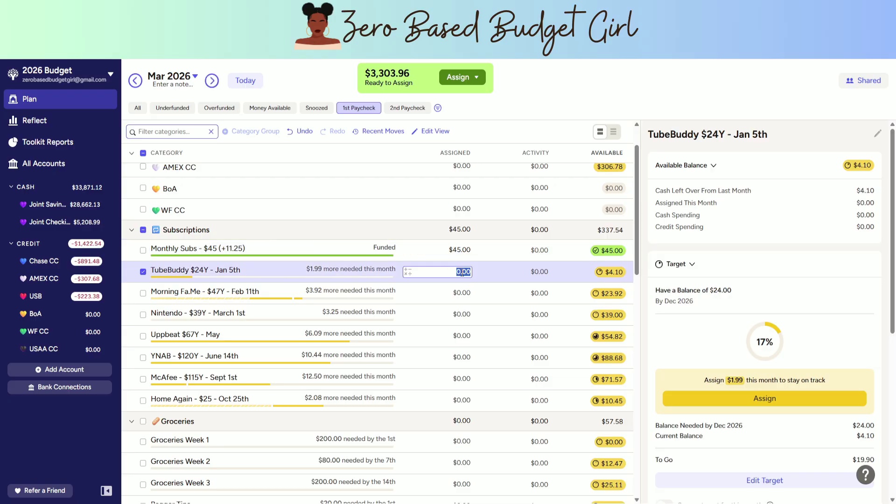
left_click(746, 405)
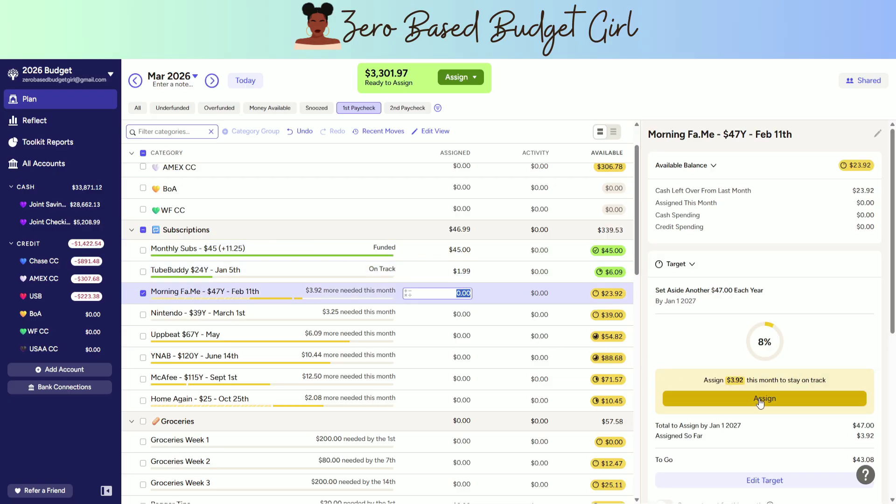
left_click(760, 403)
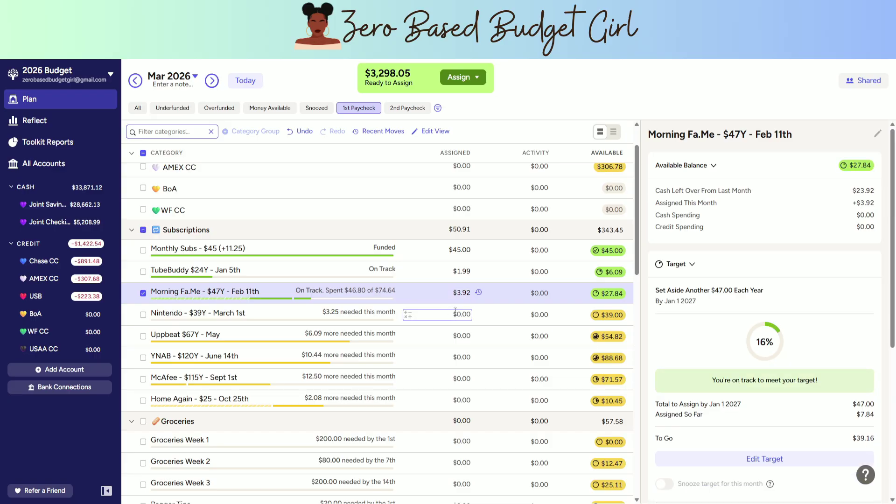
Auto-assign the underfunded amounts to the Nintendo, Uppbeat, YNAB, McAfee and Home Again subscriptions together, then clear the selection.
left_click(143, 336)
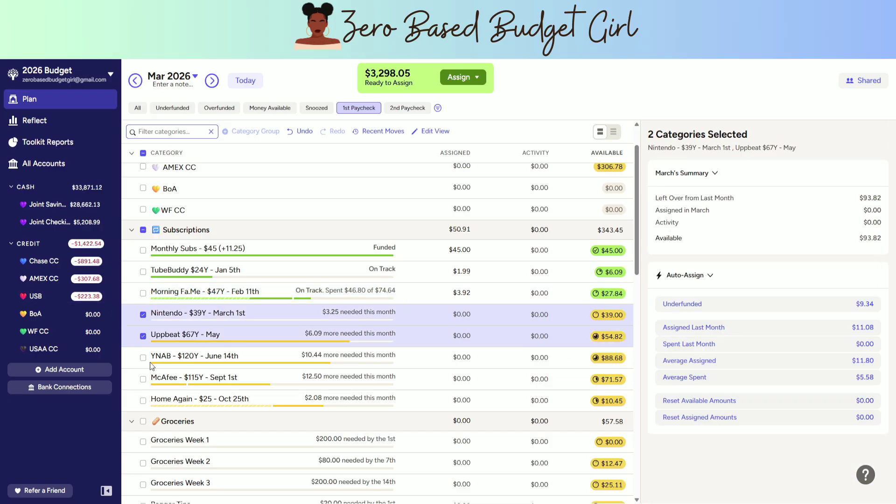
left_click(143, 360)
left_click(143, 379)
left_click(143, 401)
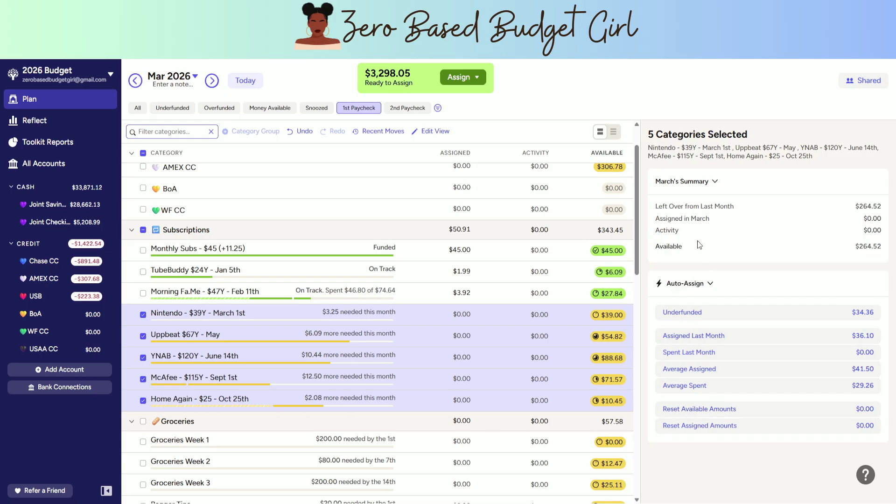
left_click(705, 316)
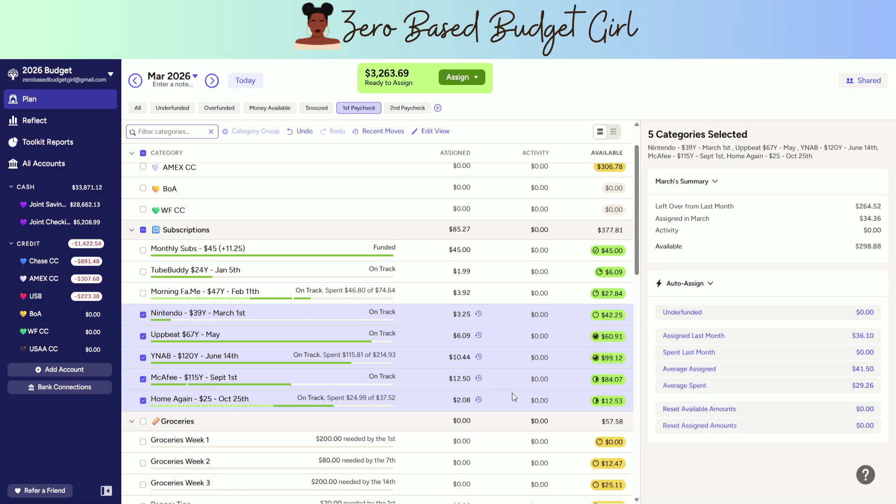
left_click(143, 230)
Assign $200 to Groceries Week 1 in the March plan.
scroll(278, 363, "down", 3)
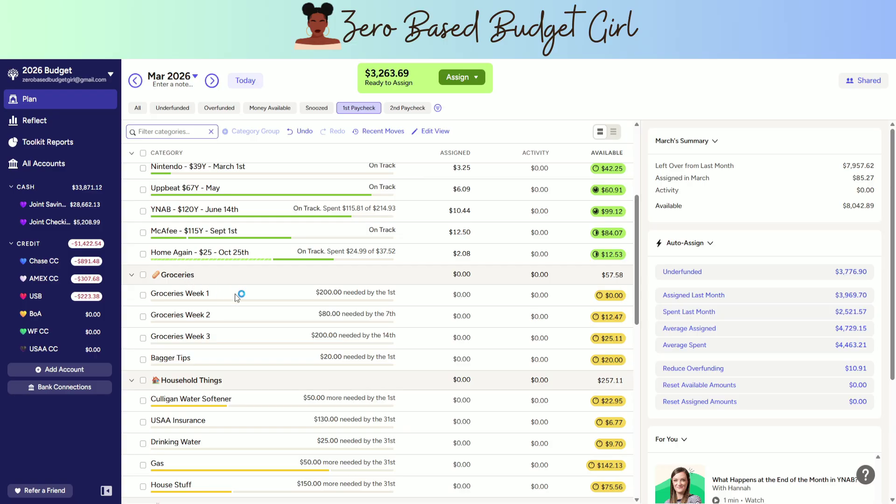
scroll(235, 294, "down", 1)
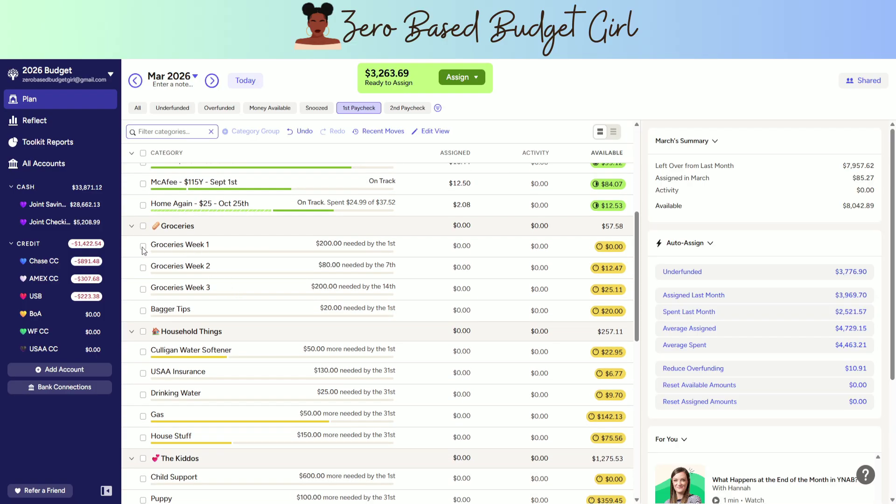
left_click(460, 246)
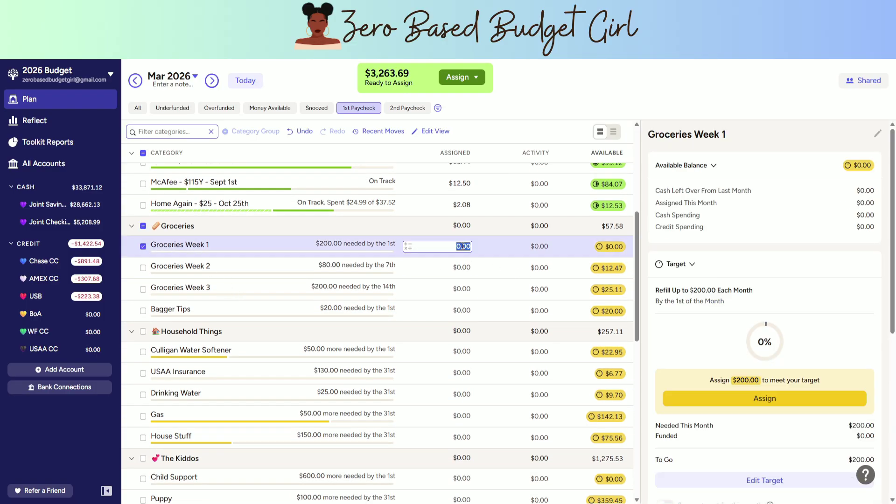
type("200")
key("Return")
Assign $80 to Groceries Week 2 and $200 to Groceries Week 3.
left_click(454, 264)
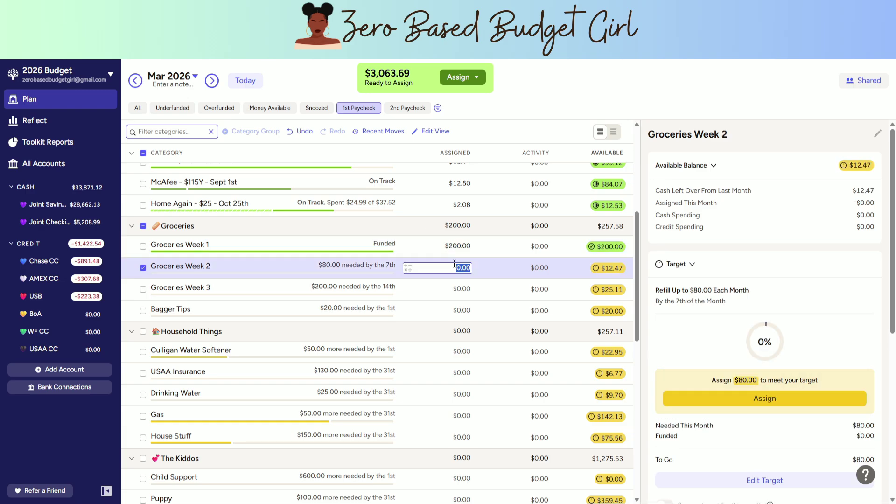
type("80")
left_click(464, 291)
type("200")
left_click(462, 315)
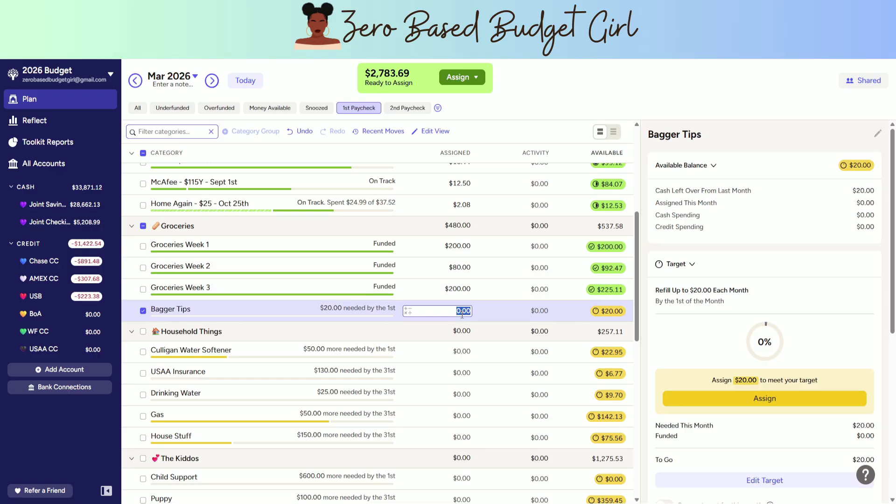
Clear the March assigned amounts of Groceries Week 3, Groceries Week 2 and Groceries Week 1.
left_click(464, 289)
key("BackSpace")
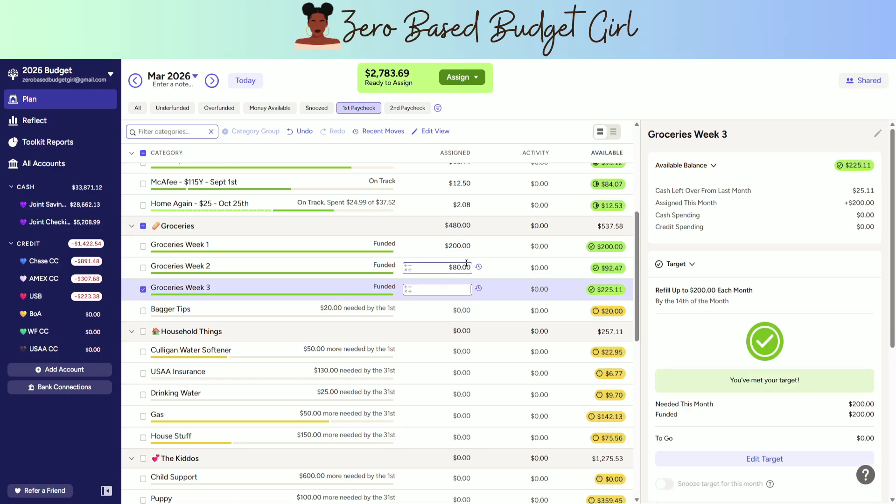
left_click(467, 267)
key("BackSpace")
left_click(462, 246)
key("BackSpace")
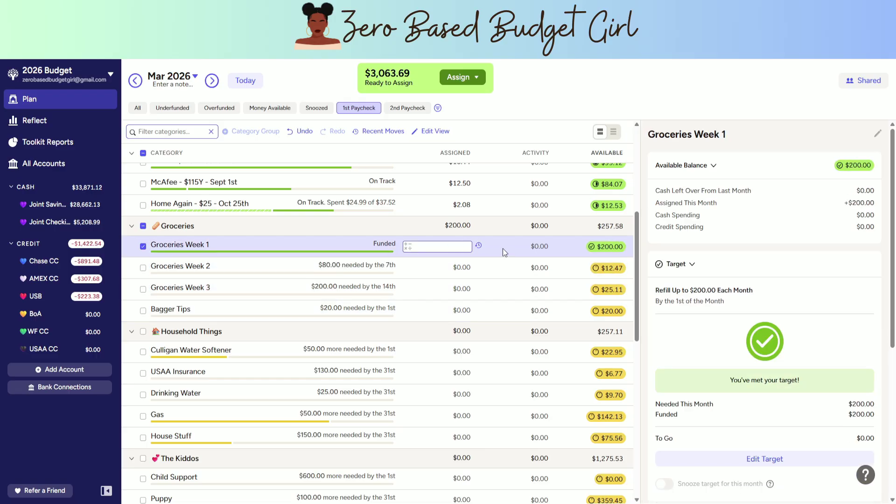
key("Return")
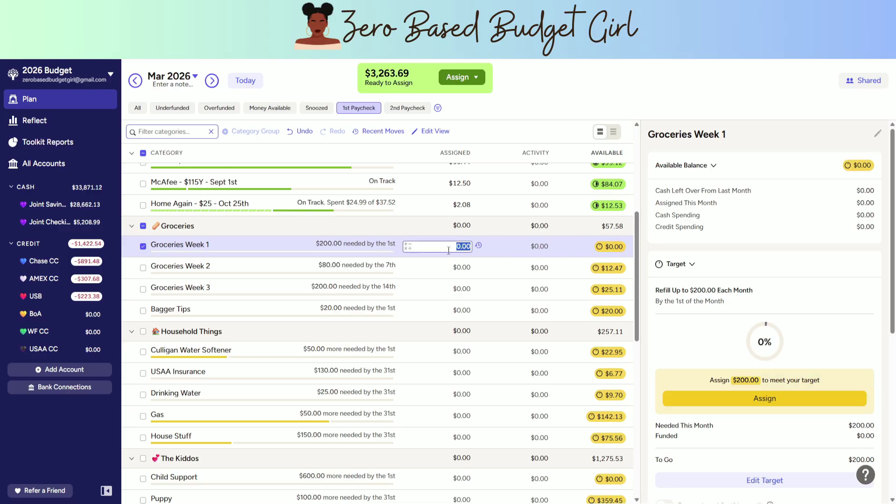
Assign $200 to Groceries Week 1 and the result of 80-12.47 to Groceries Week 2.
type("200")
key("Return")
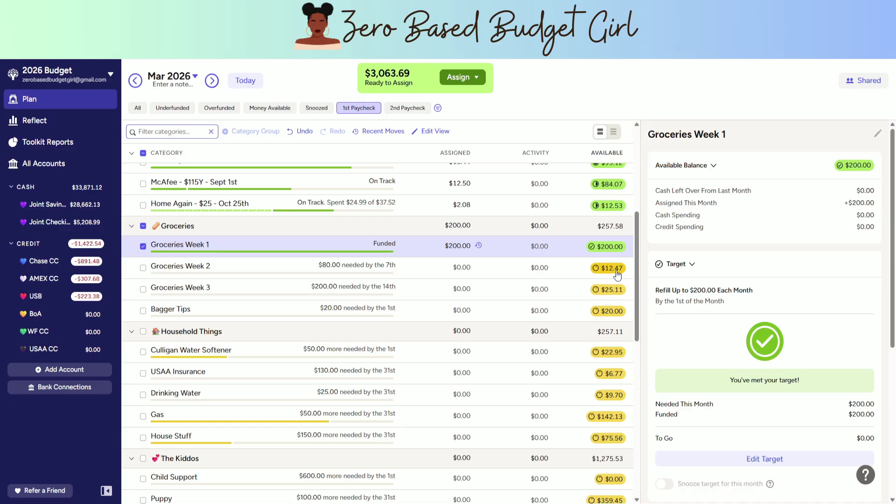
left_click(464, 267)
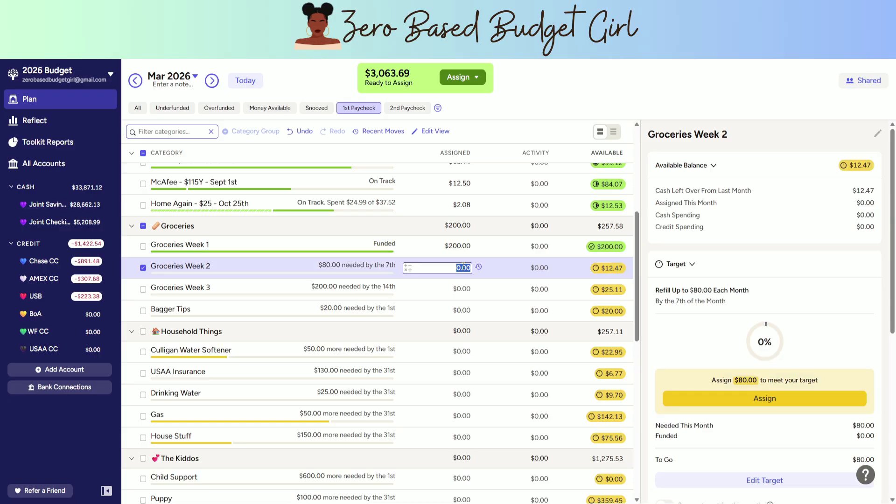
type("80-12.47")
key("Return")
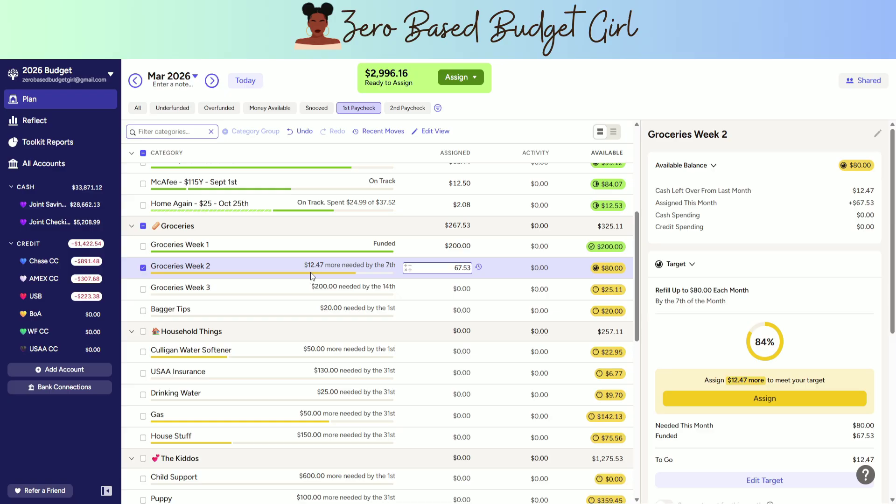
Check Groceries Week 2 in the February 2026 plan and return to March 2026.
left_click(135, 80)
scroll(224, 323, "down", 5)
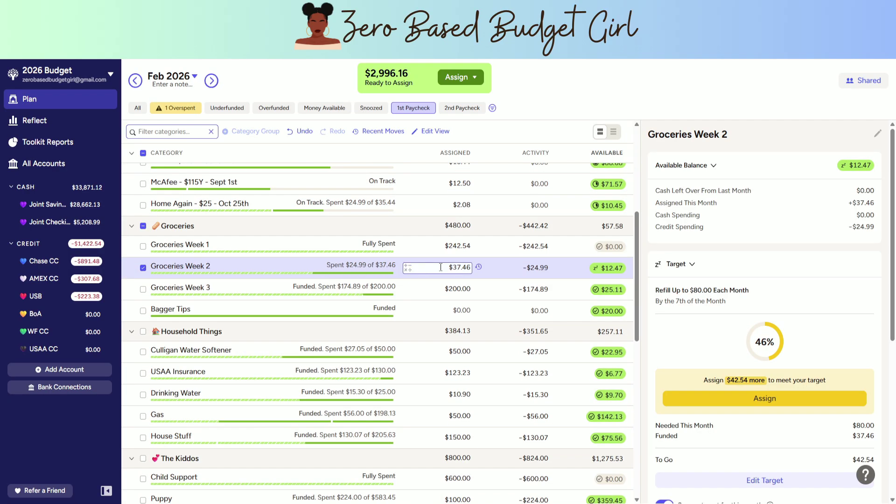
left_click(211, 81)
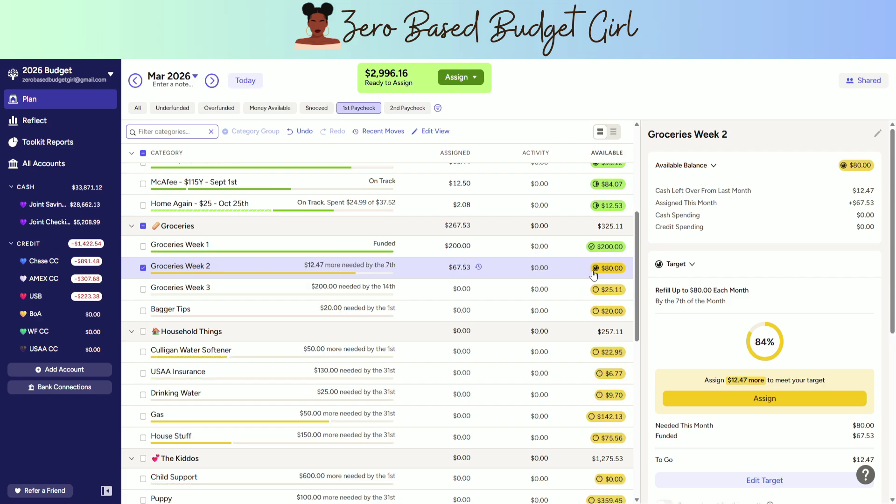
Assign the result of 200-25.11 to Groceries Week 3, deselect the category and collapse the Groceries group.
left_click(459, 288)
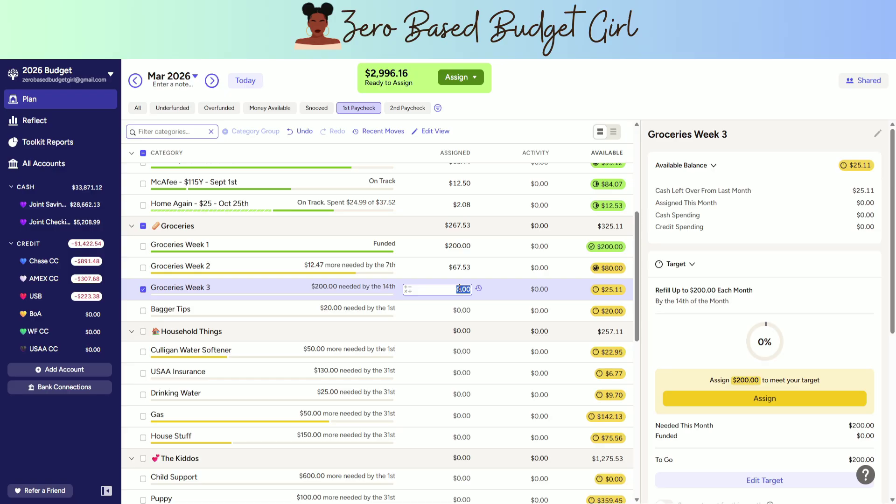
type("200-25.11")
key("Return")
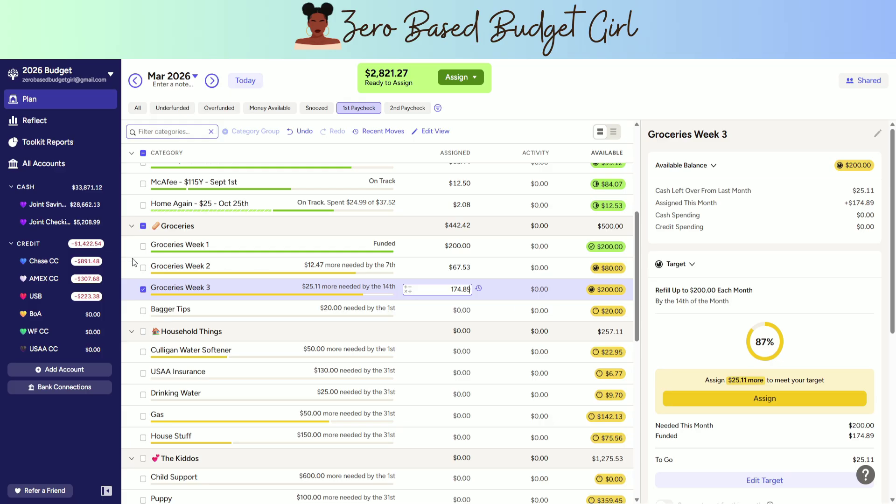
left_click(143, 290)
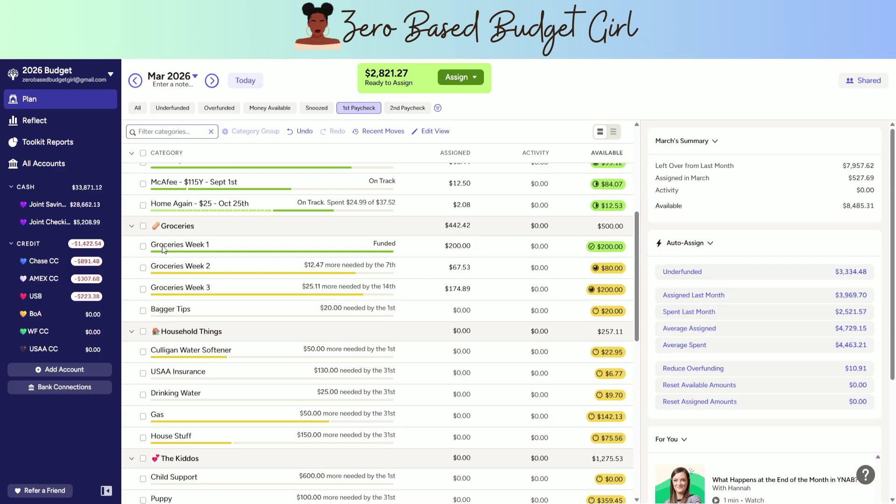
left_click(132, 227)
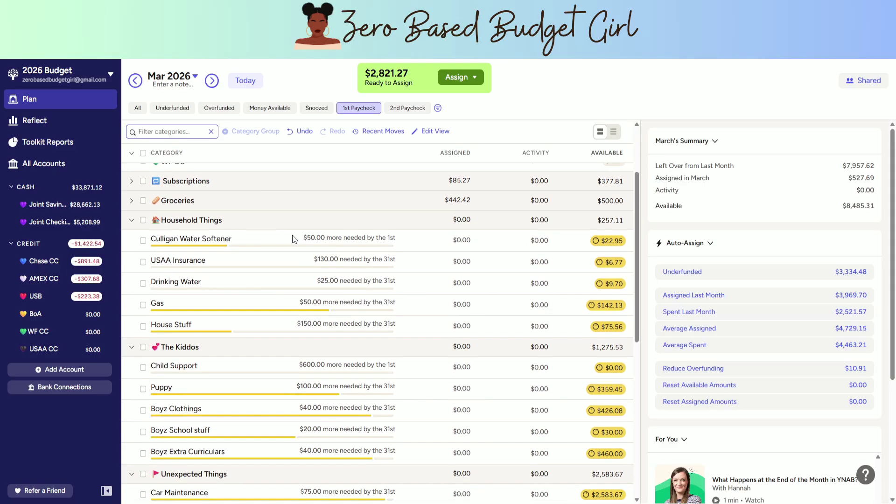
Assign $50 to Culligan Water Softener in the Household Things group.
left_click(469, 241)
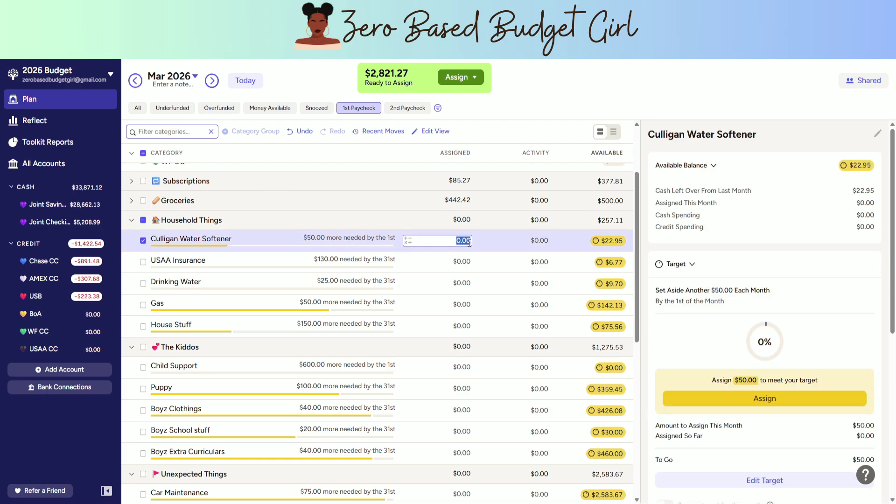
type("50")
key("Return")
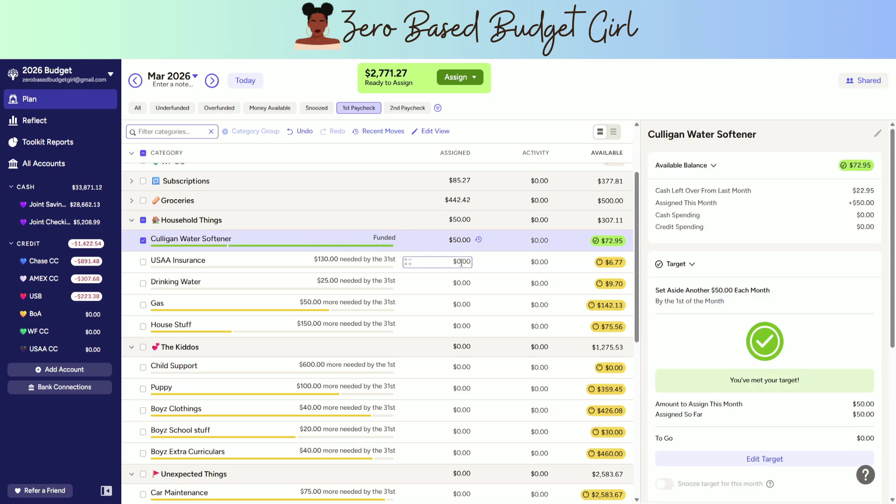
Assign $130 to USAA Insurance and replace that amount with the result of 130-6.79.
left_click(462, 263)
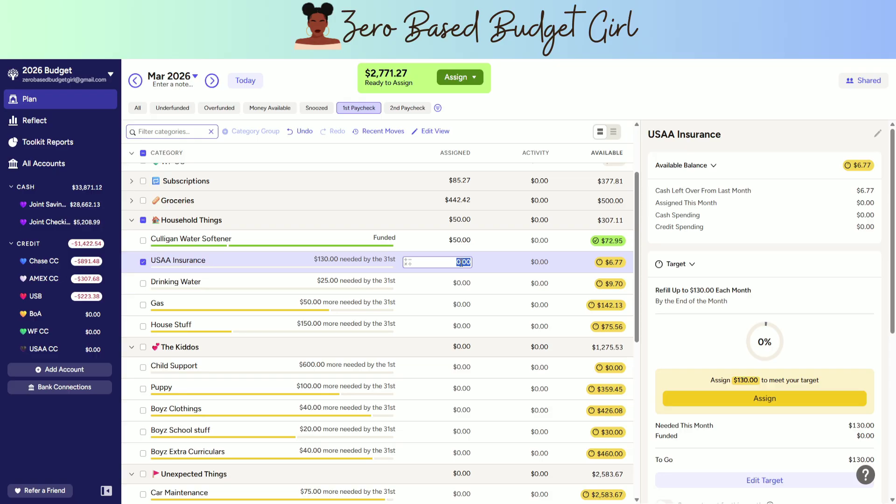
type("130")
key("Return")
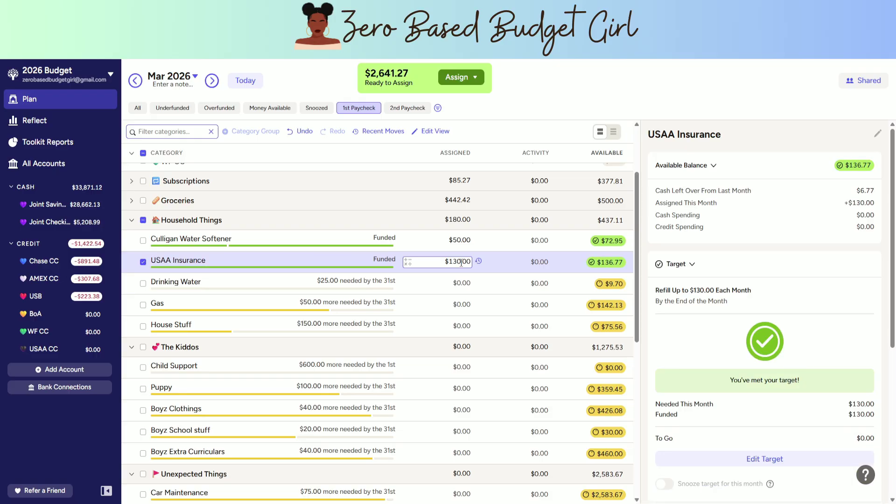
left_click(462, 261)
key("BackSpace")
type("130-6.79")
key("Return")
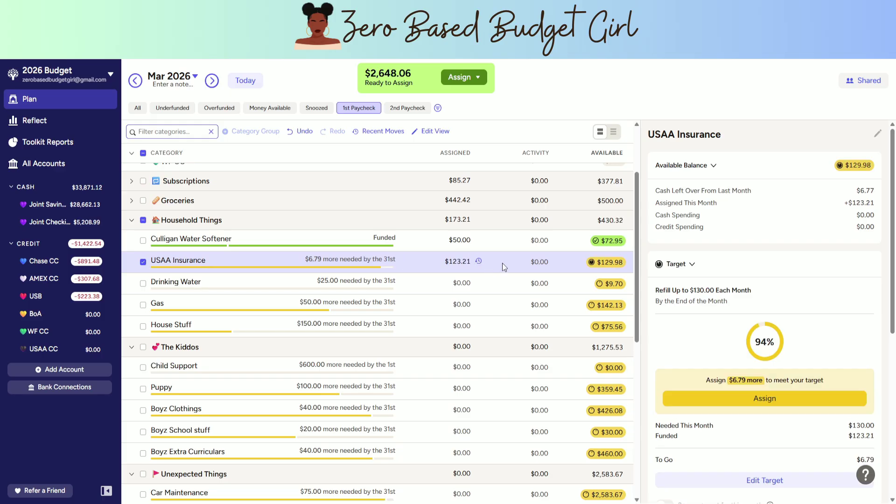
Clear the USAA Insurance amount and assign the result of 130-6.77 instead.
key("BackSpace")
key("Return")
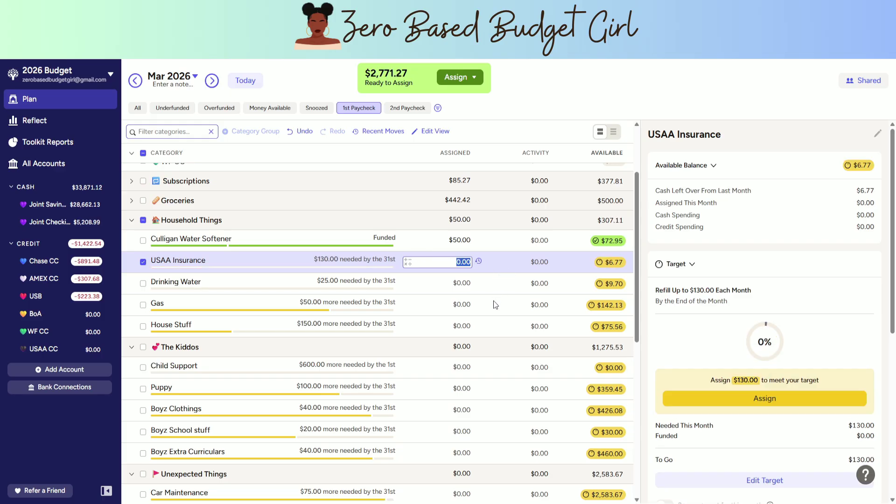
type("130-6.77")
key("Return")
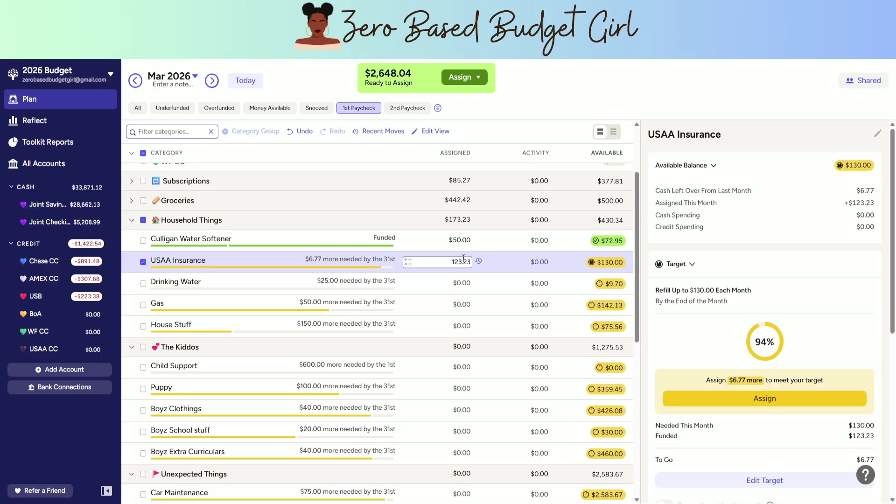
Assign $25 to Drinking Water in the Household Things group.
left_click(465, 284)
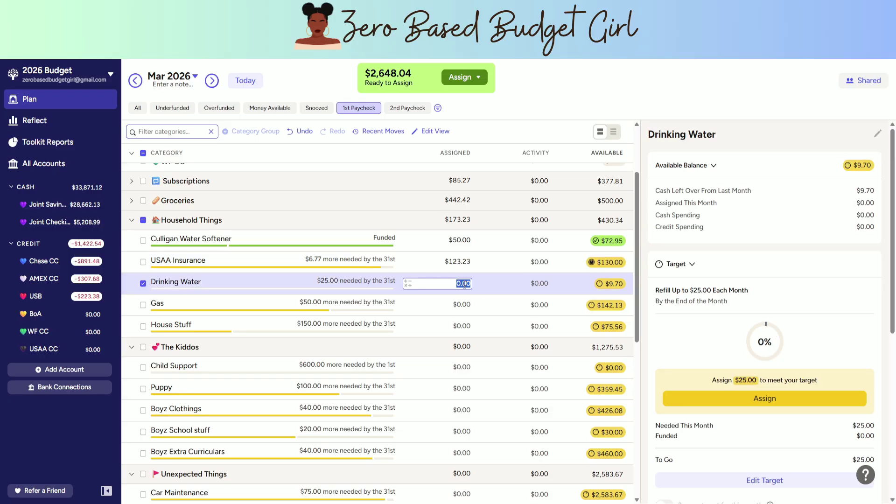
type("2")
key("Return")
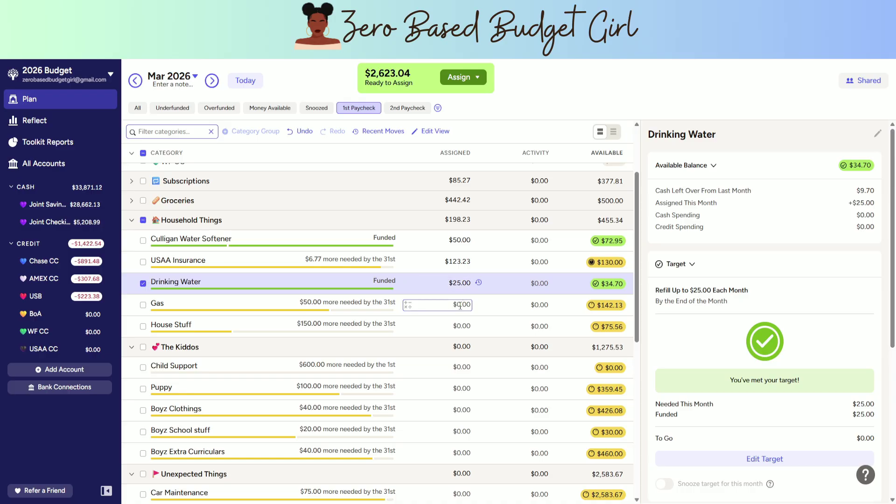
Clear the Drinking Water assignment and enter $25 for it again.
left_click(462, 281)
key("BackSpace")
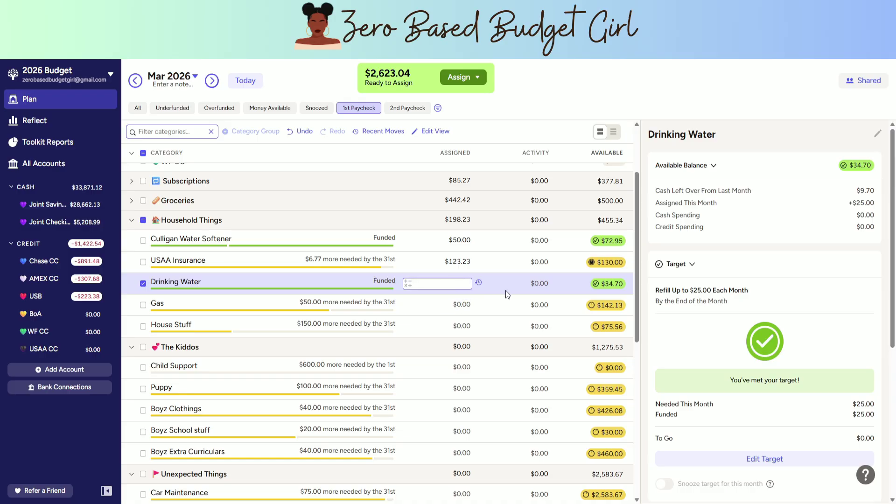
key("Return")
type("25")
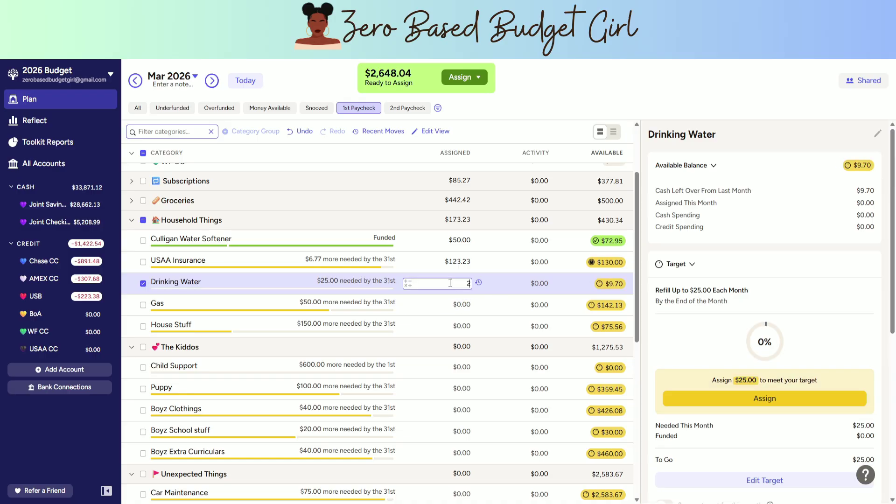
key("Return")
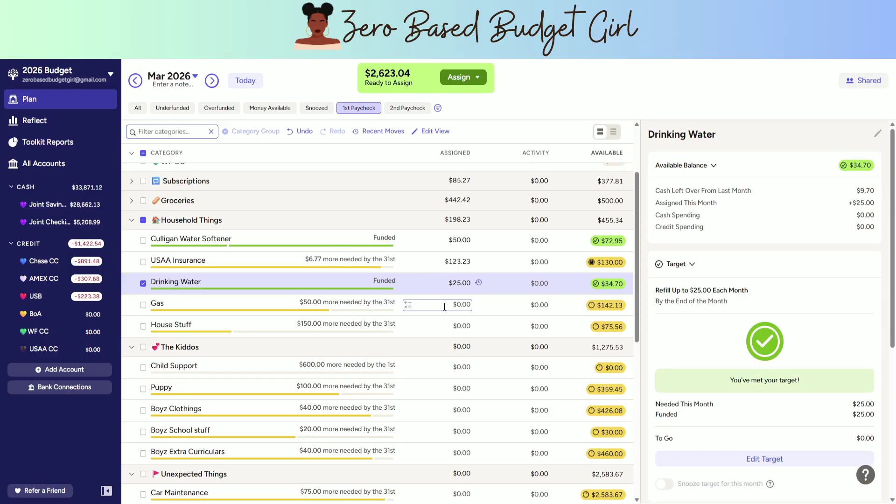
Assign $50 to Gas and $150 to House Stuff, and collapse the Household Things group.
left_click(459, 304)
type("50")
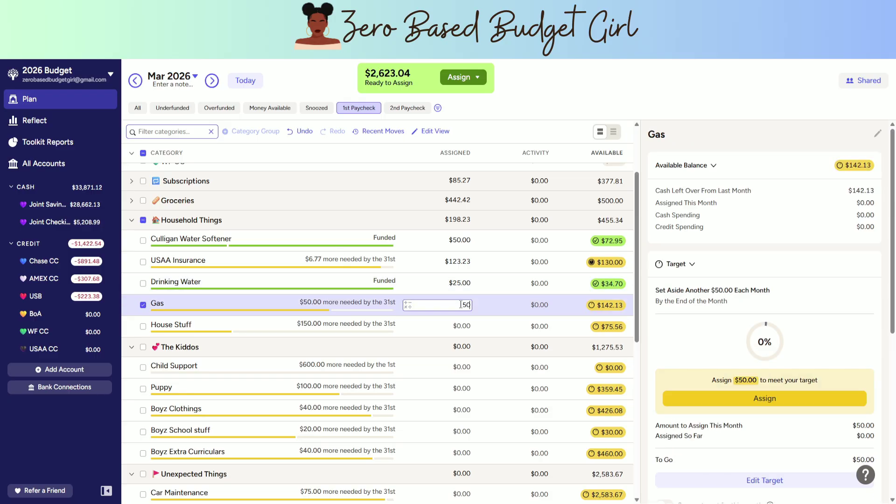
key("Return")
left_click(466, 326)
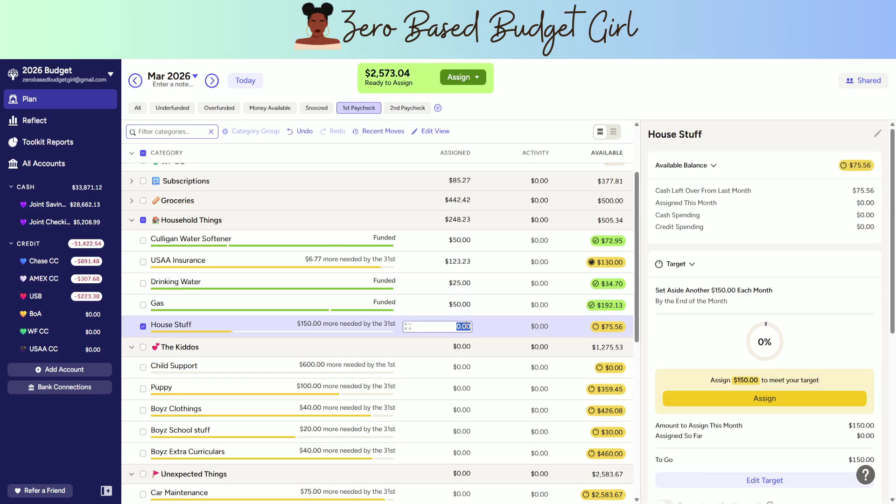
type("150")
key("Return")
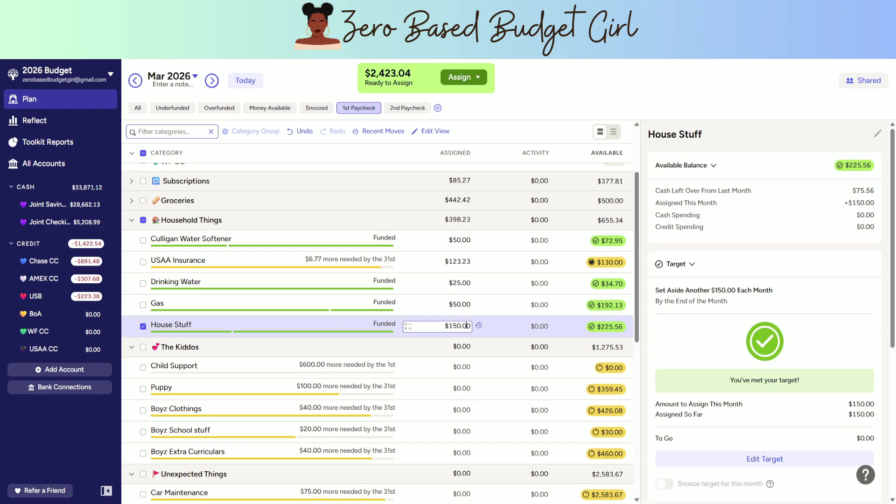
left_click(132, 222)
Assign $600 to Child Support and $100 to Puppy in The Kiddos group.
left_click(455, 259)
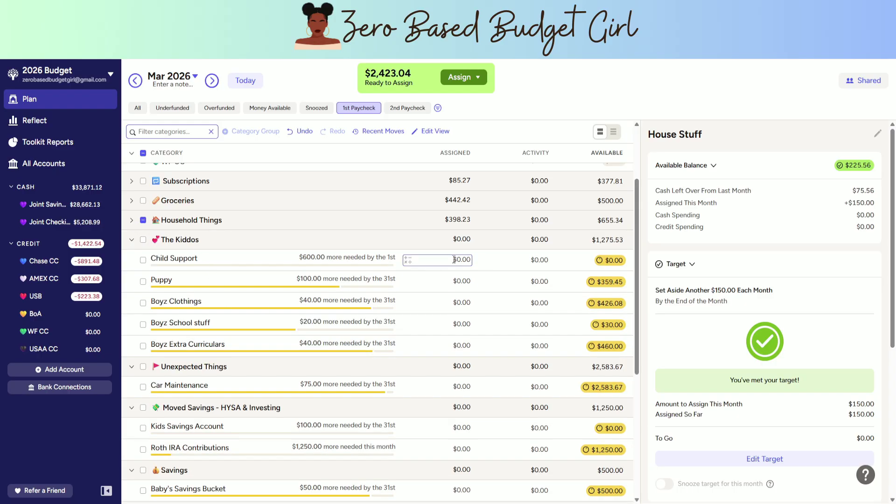
type("600")
key("Return")
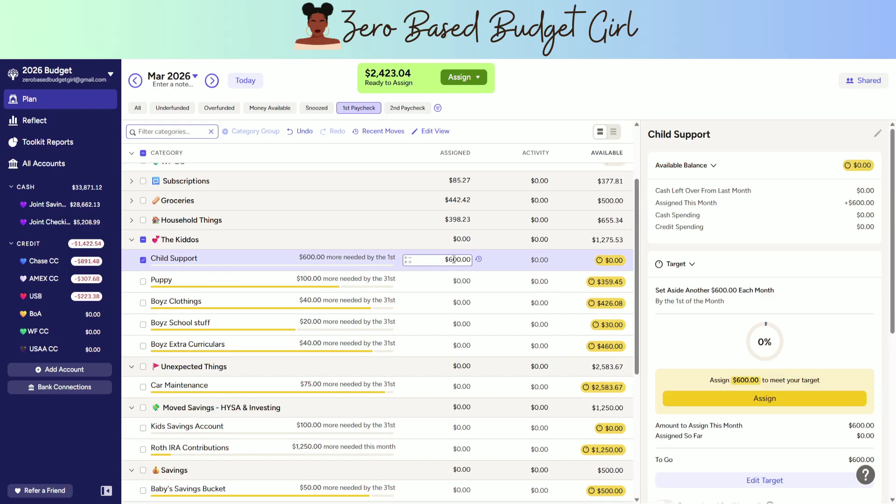
left_click(462, 282)
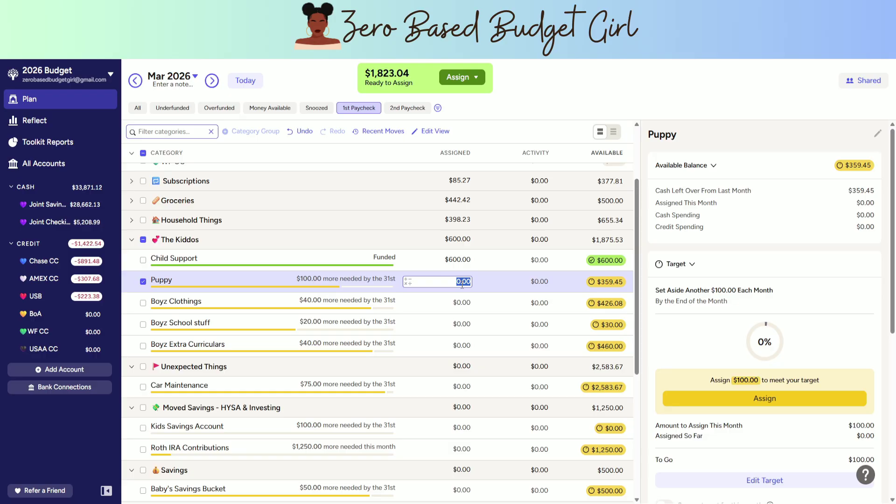
type("100")
key("Return")
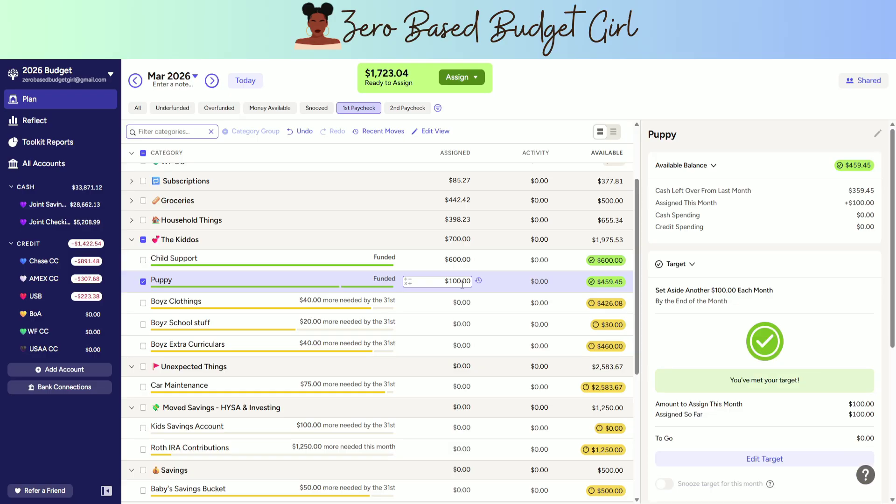
Assign $40 to Boyz Clothings in The Kiddos group.
left_click(462, 302)
type("40")
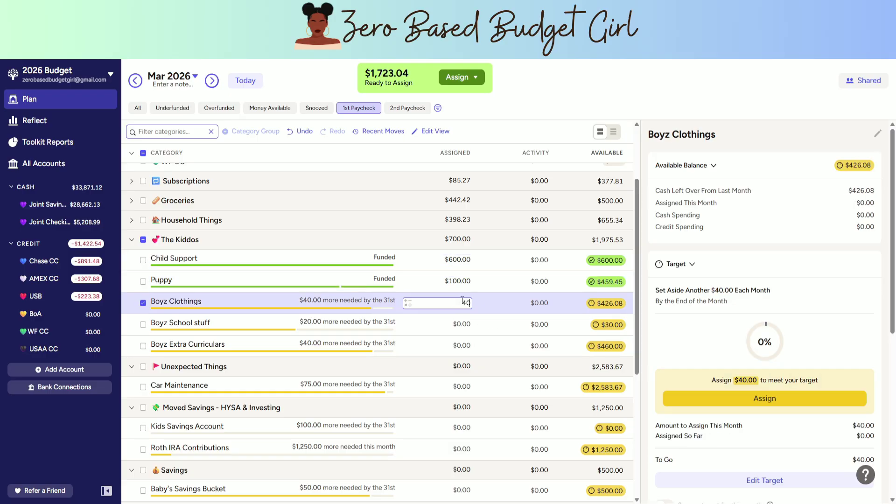
key("Return")
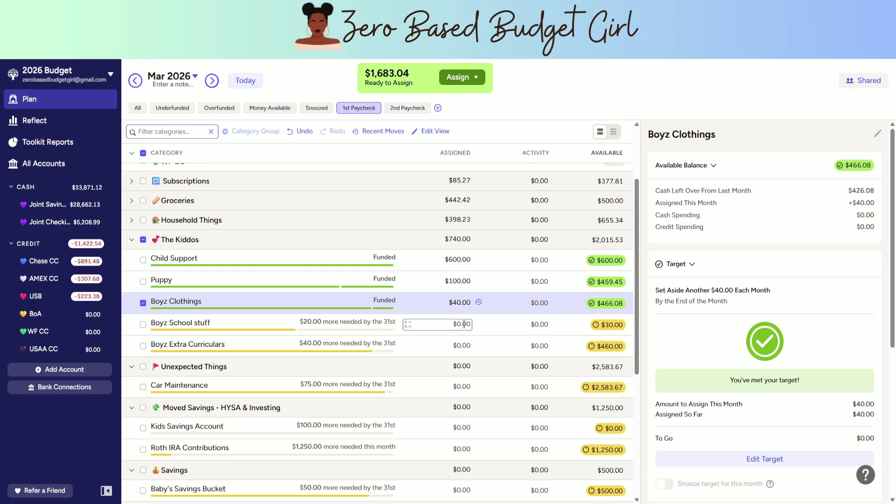
Assign $20 to Boyz School stuff and $40 to Boyz Extra Curriculars in The Kiddos group.
left_click(467, 325)
type("20")
key("Return")
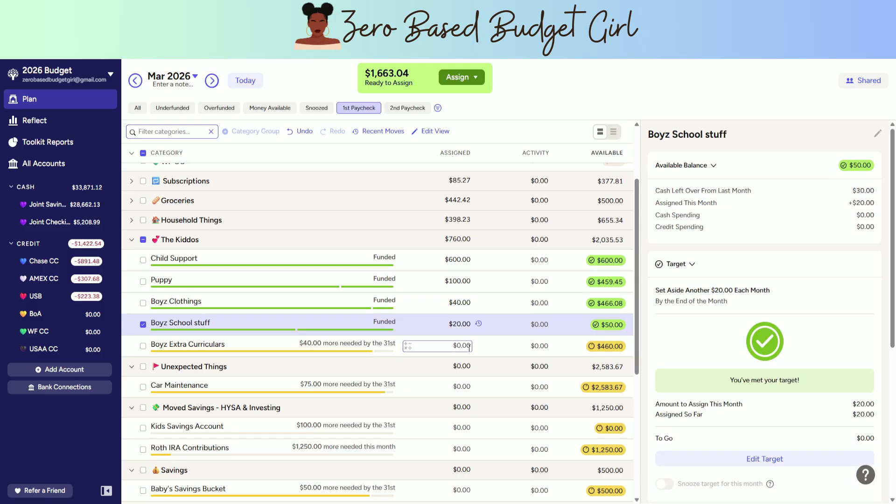
left_click(470, 346)
type("40")
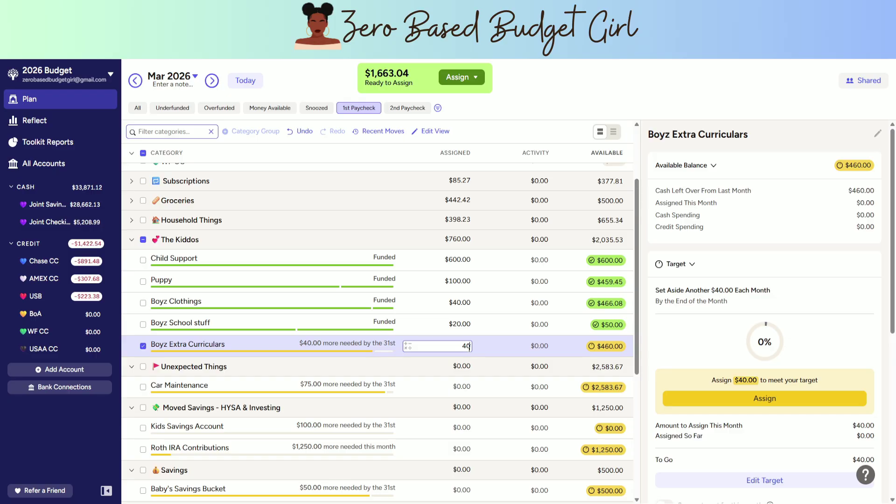
key("Return")
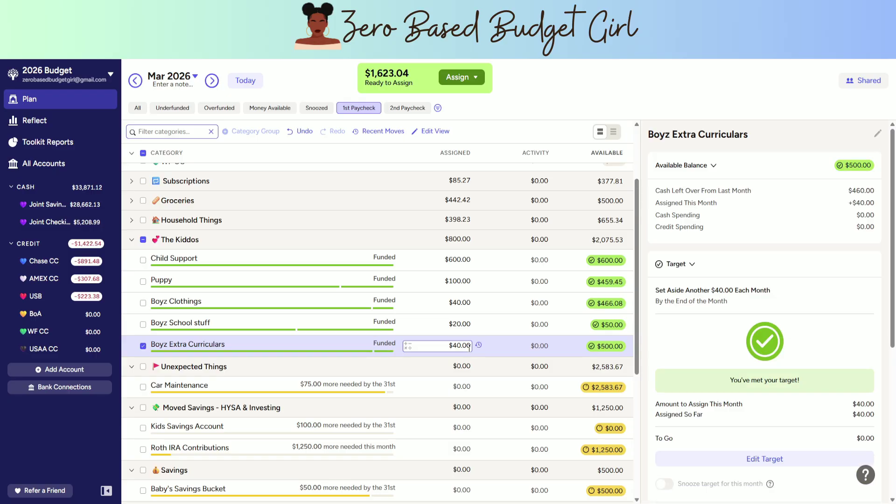
left_click(524, 346)
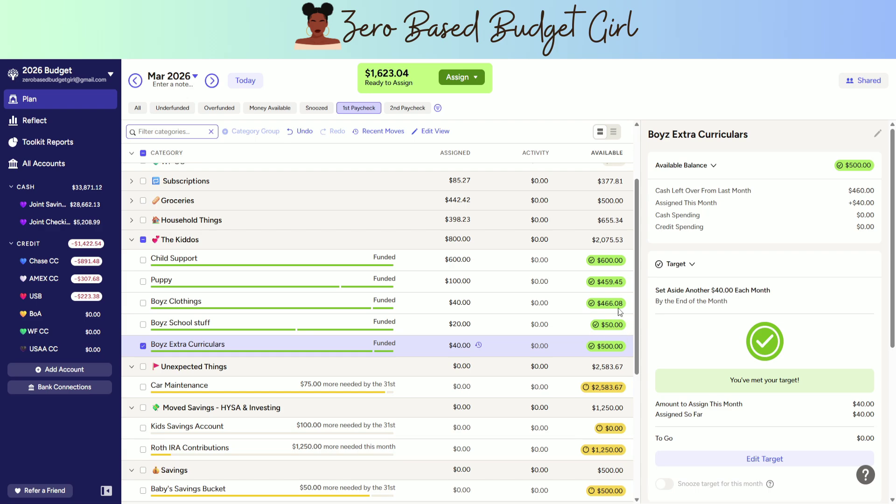
Assign $75 to Car Maintenance and $100 to Kids Savings Account.
scroll(138, 278, "down", 2)
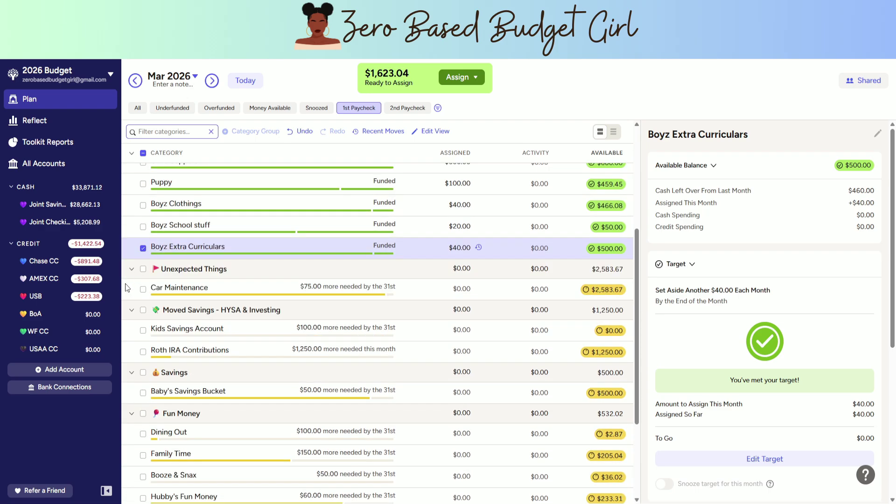
scroll(135, 285, "down", 1)
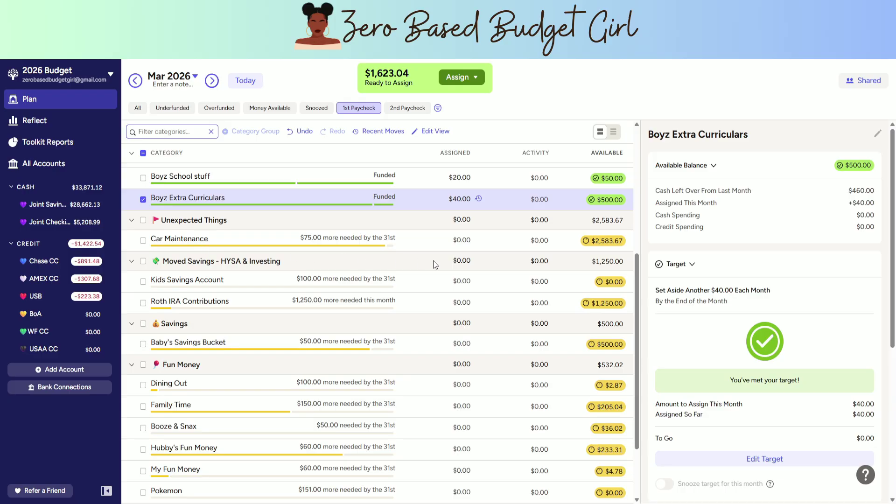
left_click(472, 241)
type("75")
key("Return")
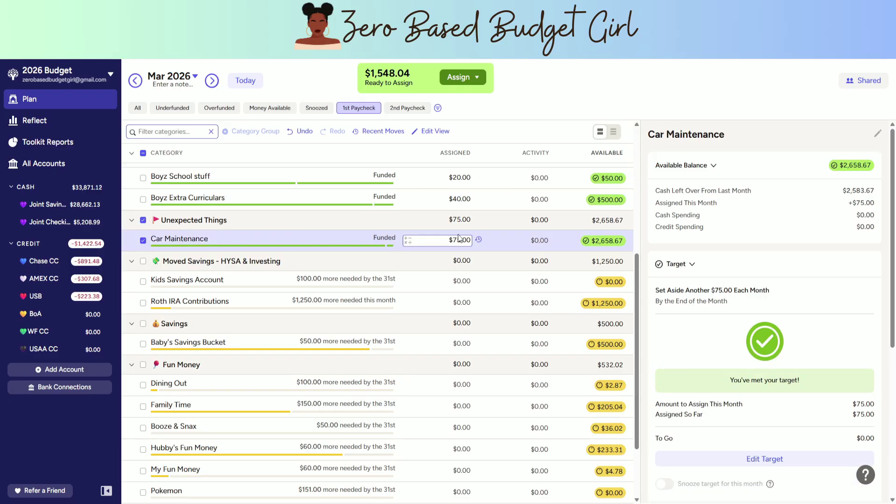
left_click(465, 280)
type("100")
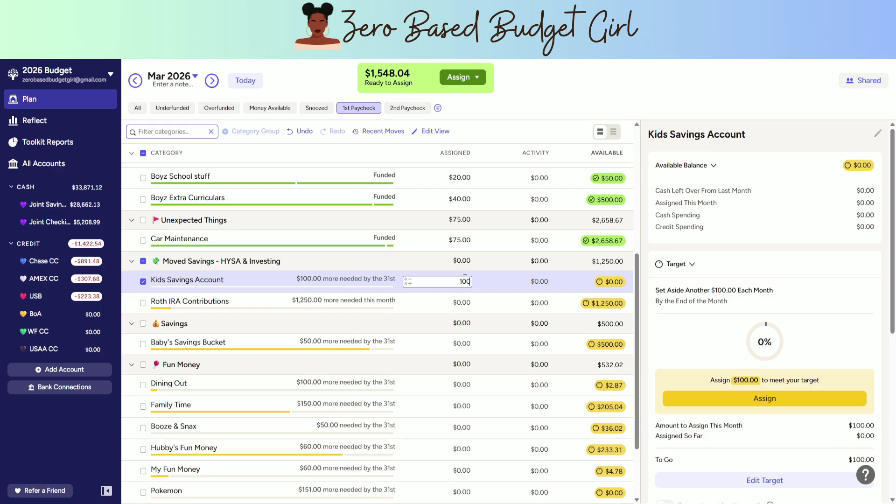
key("Return")
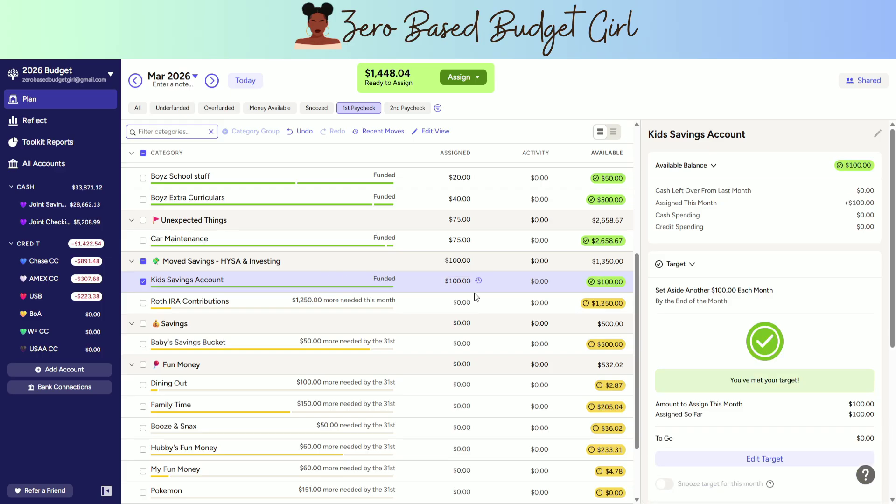
Assign $625 to Roth IRA Contributions and $50 to Baby's Savings Bucket.
left_click(465, 303)
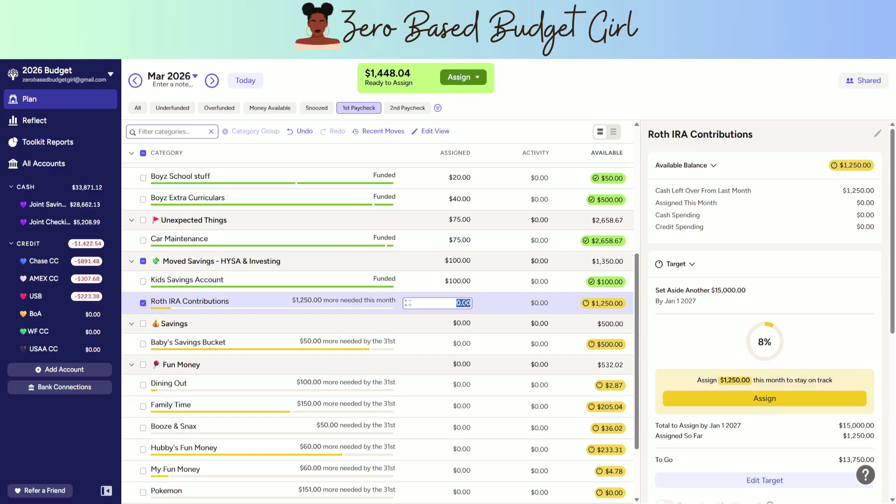
type("625")
key("Return")
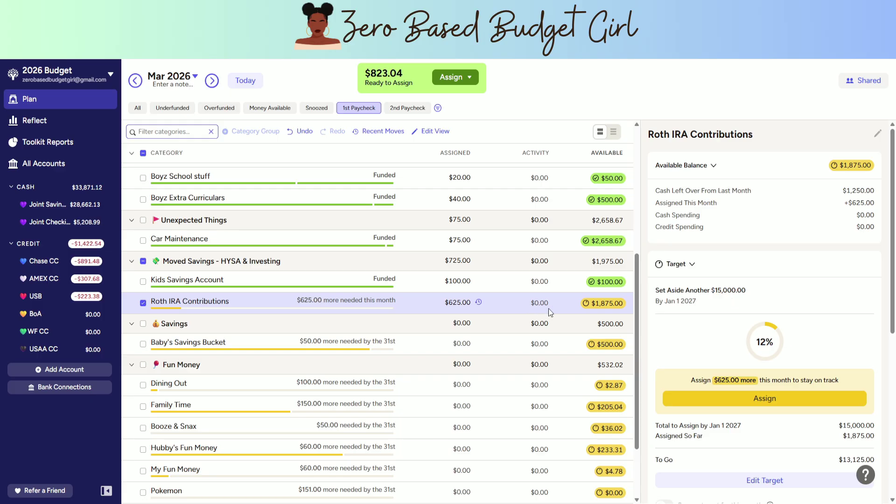
scroll(511, 295, "down", 1)
left_click(511, 296)
type("50")
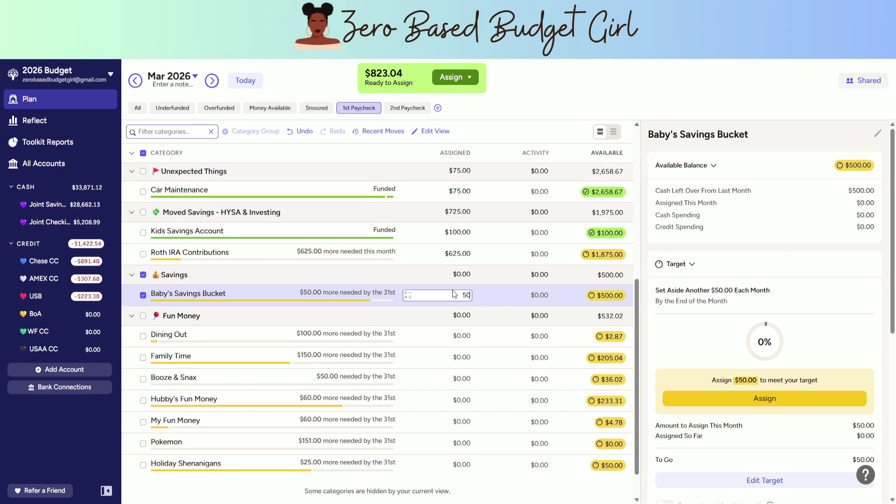
key("Return")
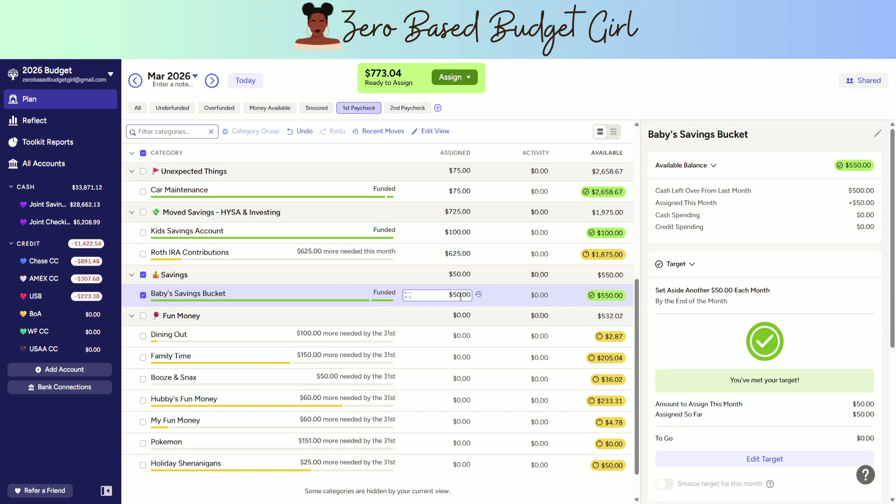
Assign $100 to Dining Out and $150 to Family Time in the Fun Money group.
scroll(467, 329, "down", 1)
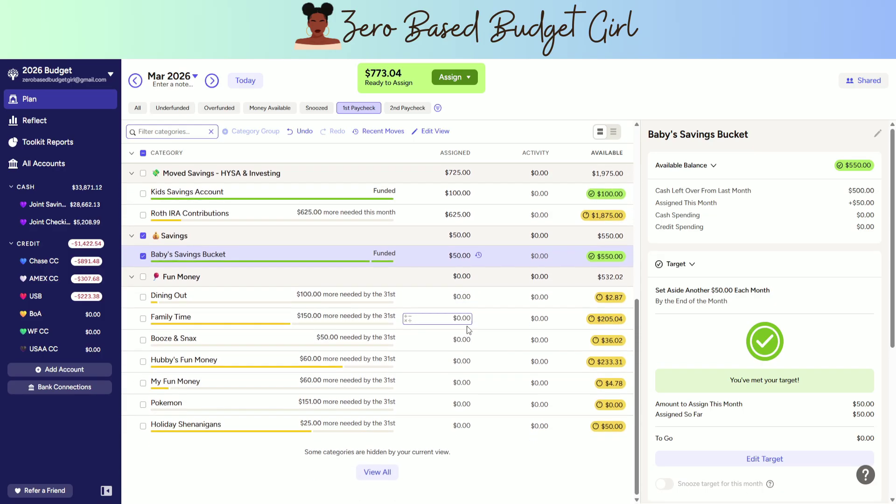
left_click(462, 297)
type("100")
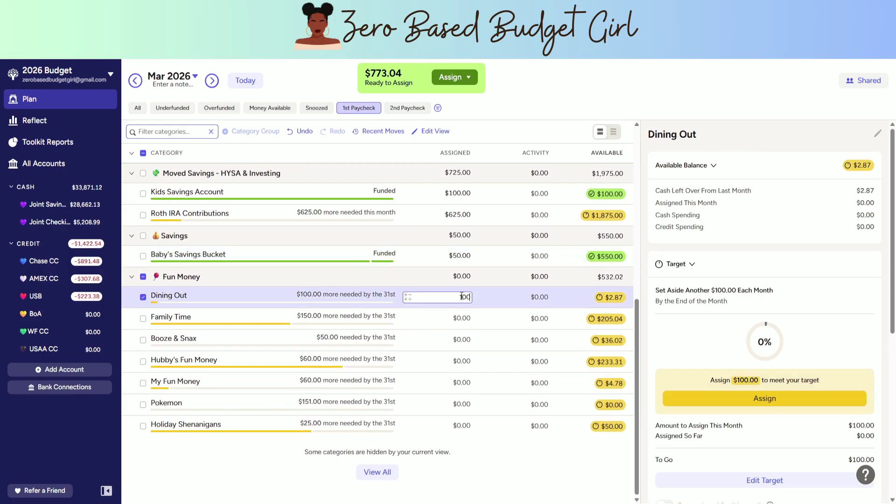
key("Return")
left_click(460, 317)
type("150")
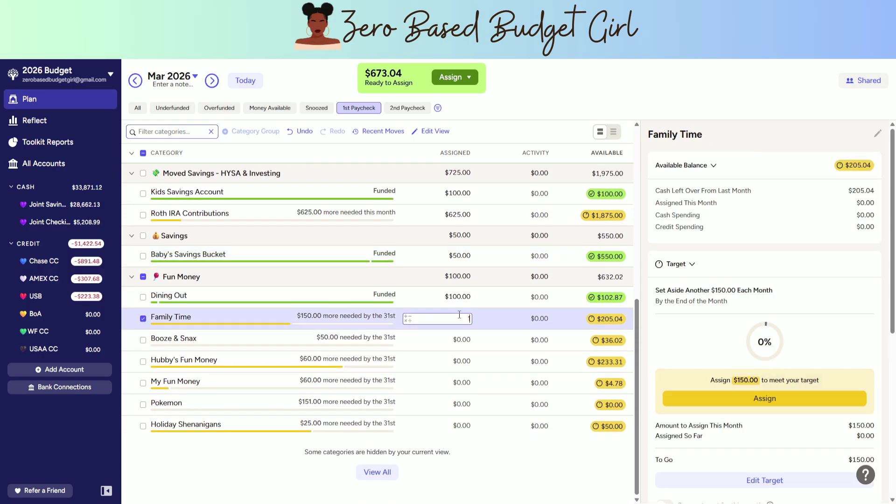
key("Return")
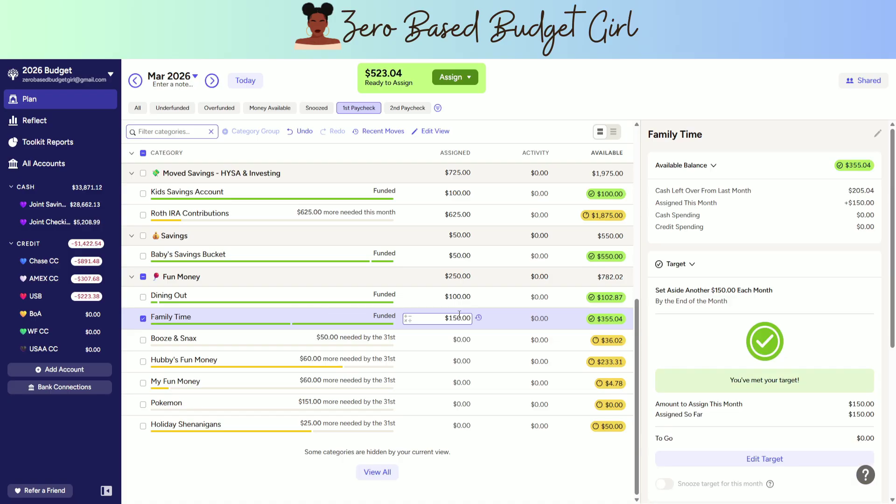
left_click(462, 339)
type("50")
key("Return")
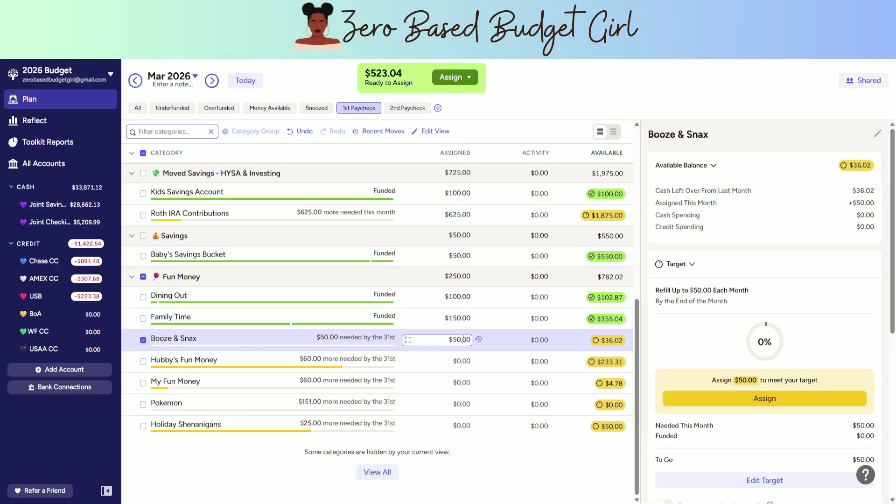
key("ctrl+a")
key("BackSpace")
key("Return")
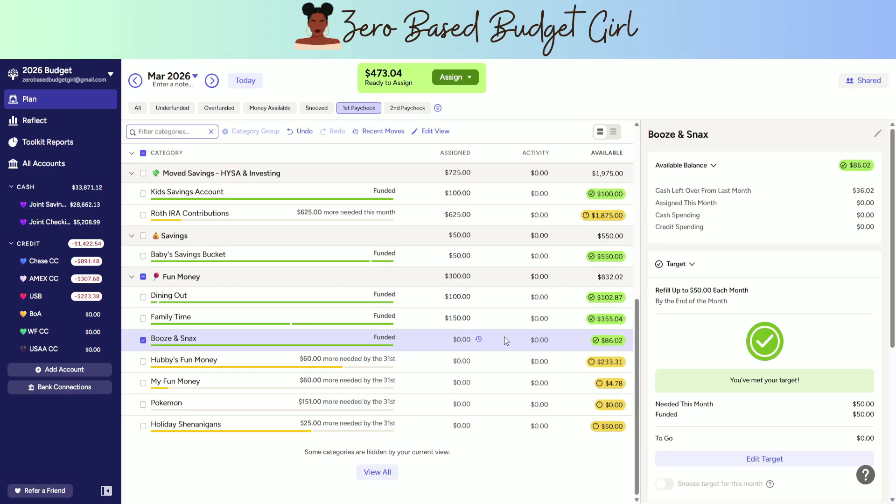
Assign $13.98 to Booze & Snax, just enough to bring its available balance up to $50.
double_click(458, 340)
type("50")
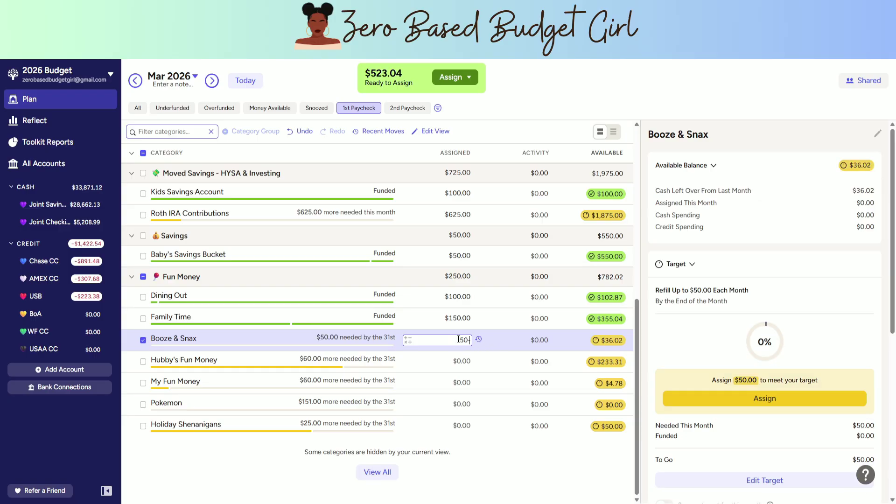
key("Return")
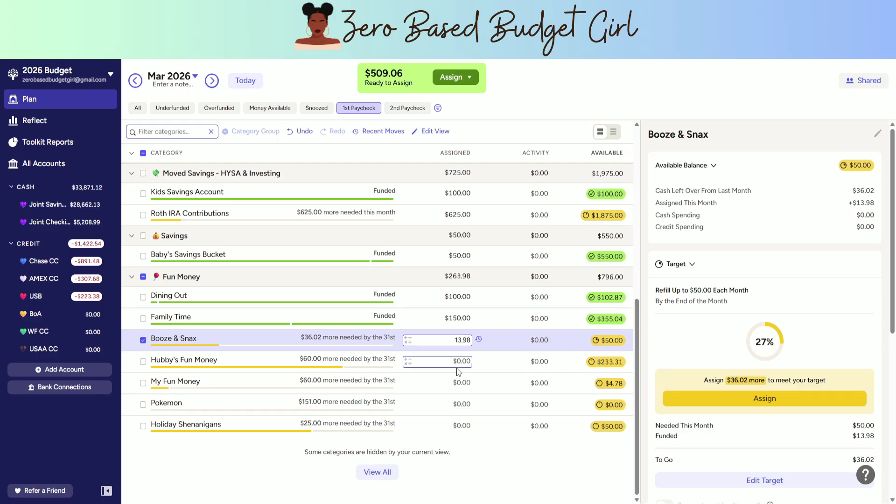
Assign $60 to Hubby's Fun Money and $60 to My Fun Money.
left_click(470, 363)
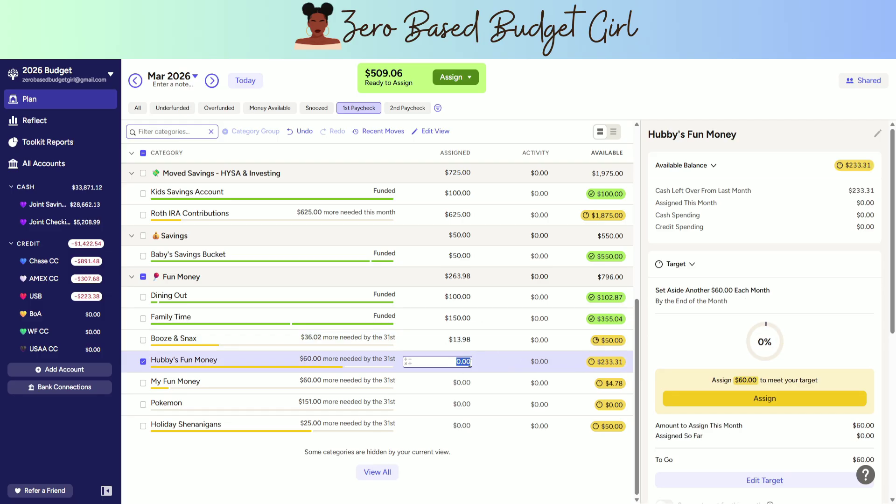
type("60")
key("Return")
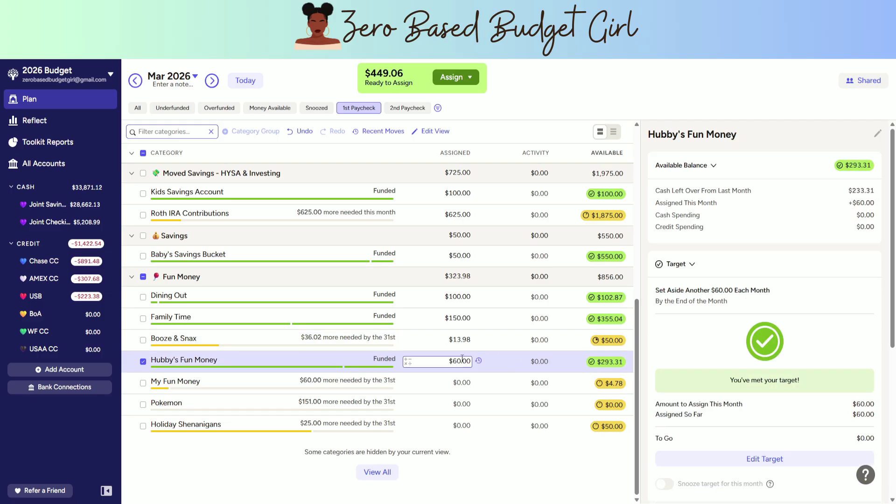
left_click(467, 377)
type("60")
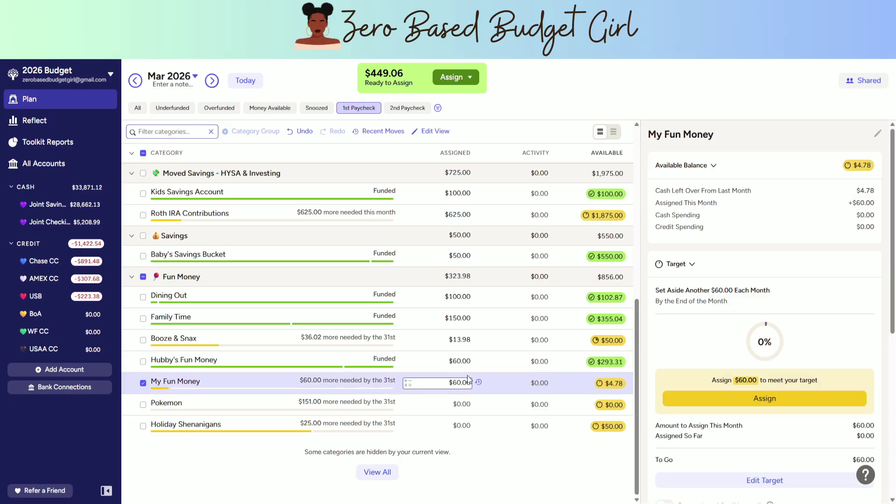
key("Return")
key("Tab")
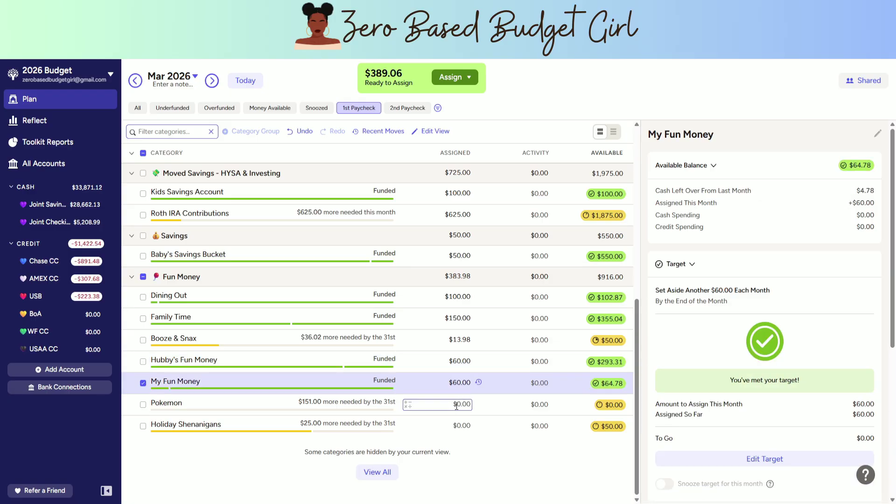
Assign $151 to Pokemon and $25 to Holiday Shenanigans in the Fun Money group.
left_click(457, 406)
type("151")
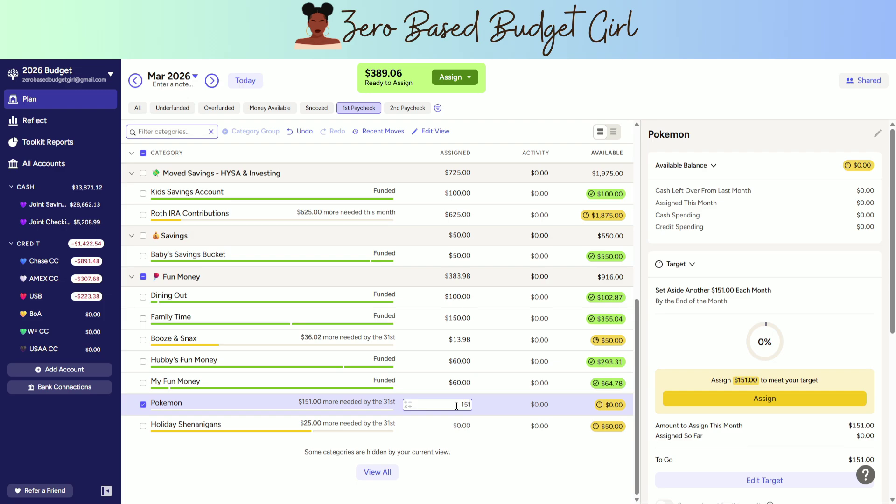
key("Return")
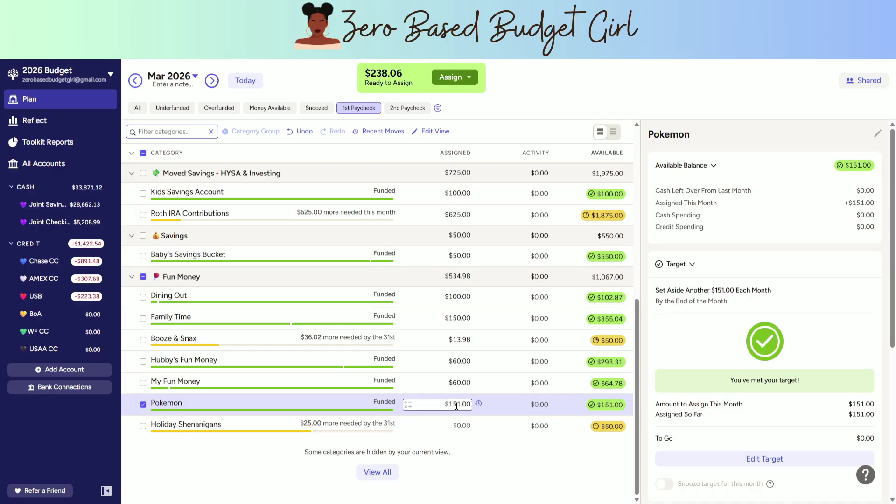
left_click(463, 421)
left_click(467, 427)
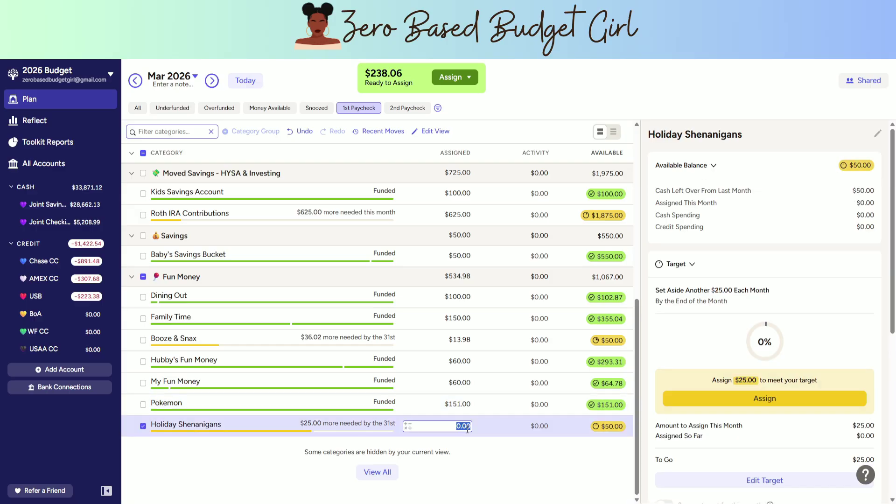
type("25")
key("Return")
left_click(507, 450)
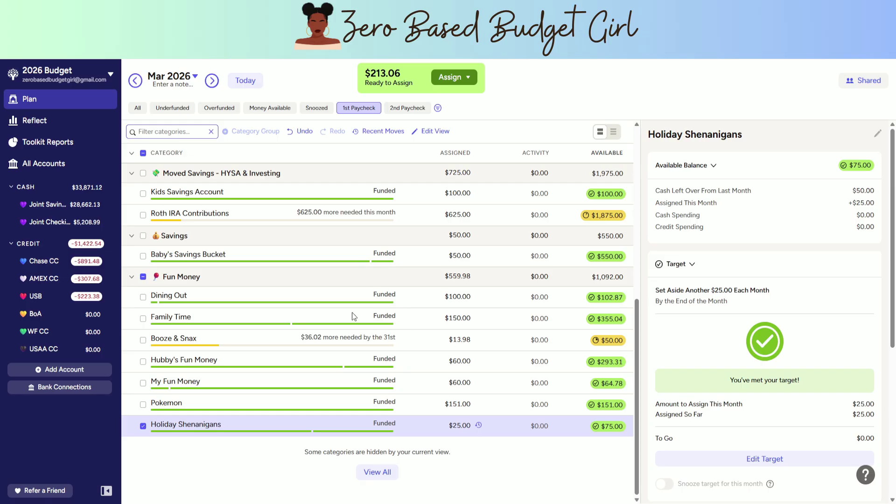
Show all categories, assign $200 to Visitation Rights in The Kiddos group, and deselect that category.
left_click(379, 473)
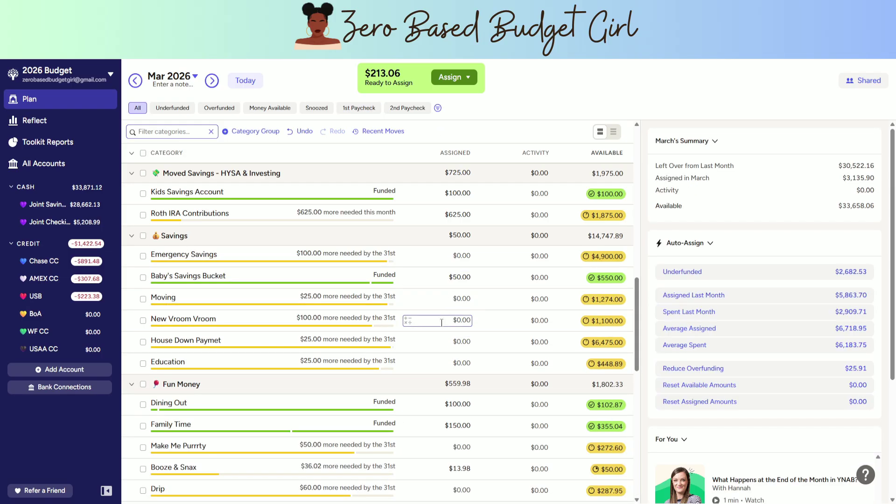
scroll(438, 326, "up", 2)
scroll(431, 367, "up", 4)
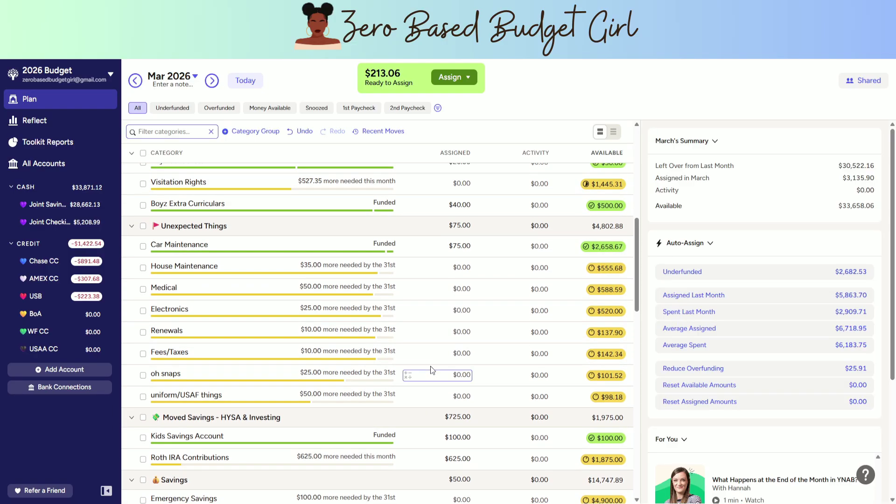
scroll(430, 368, "up", 2)
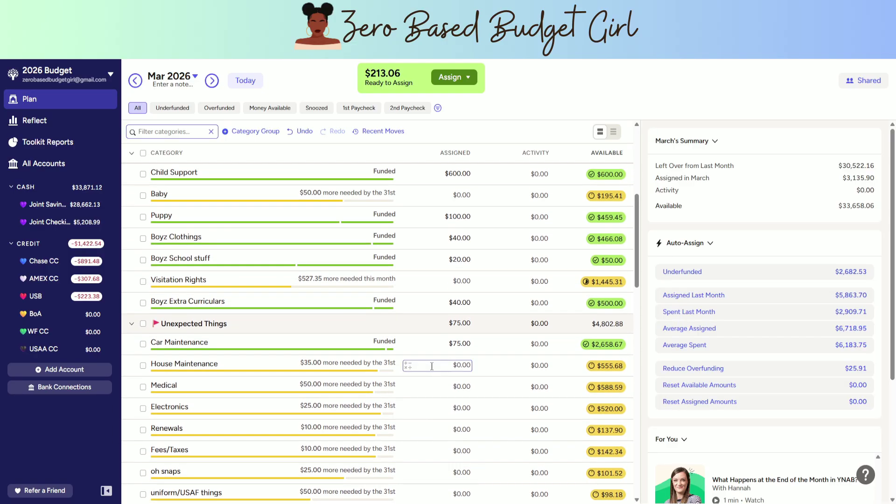
scroll(432, 366, "up", 1)
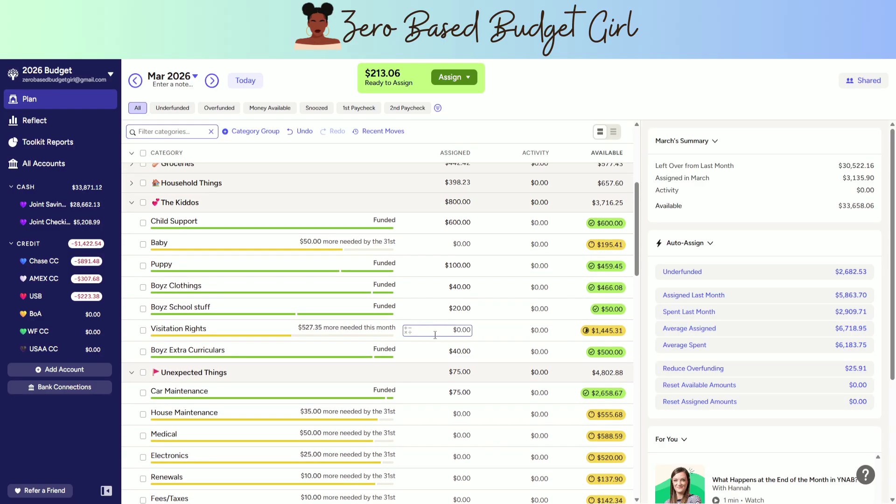
left_click(470, 328)
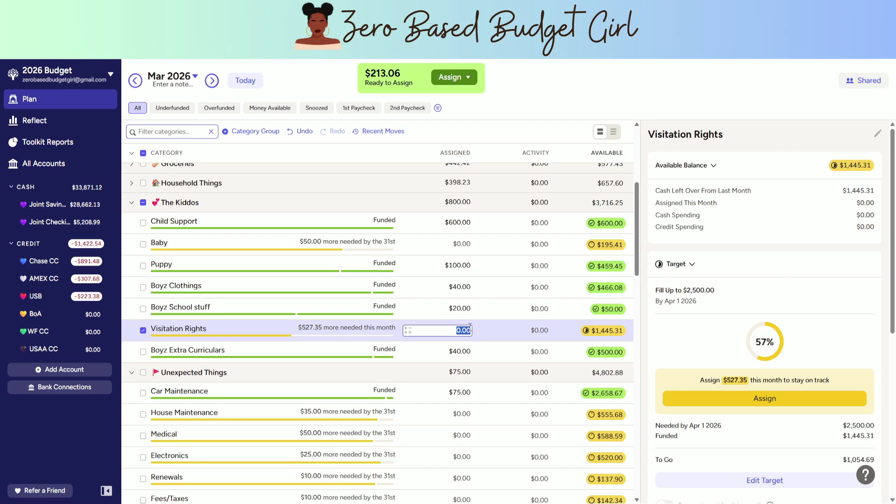
type("+200")
key("Return")
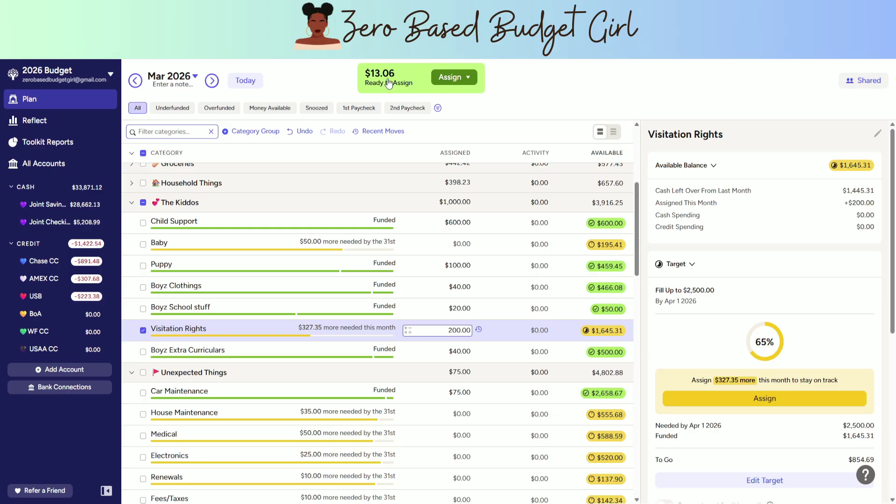
left_click(143, 330)
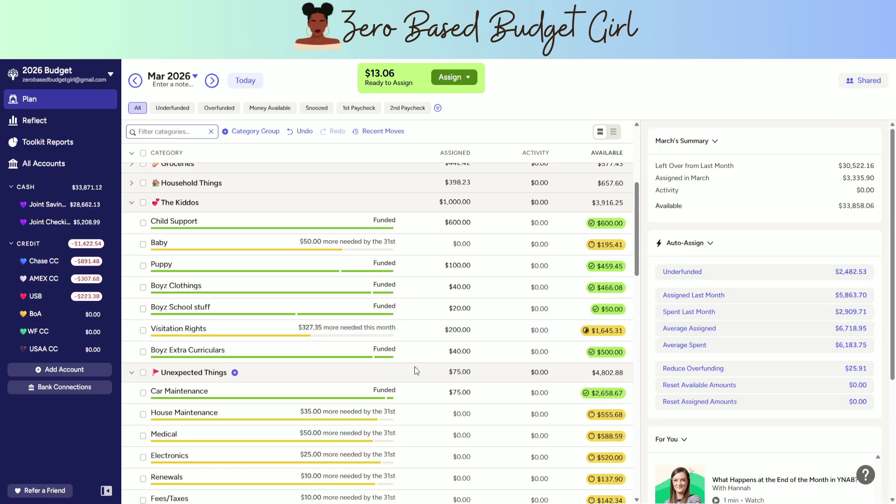
Assign the remaining $13.06 to the Holding category and collapse the Holding group.
scroll(414, 366, "up", 2)
left_click(463, 221)
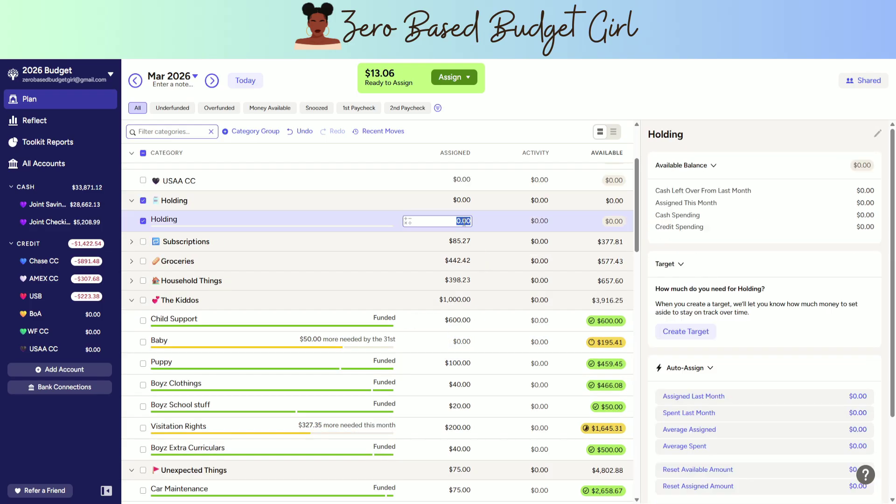
type("13.06")
key("Return")
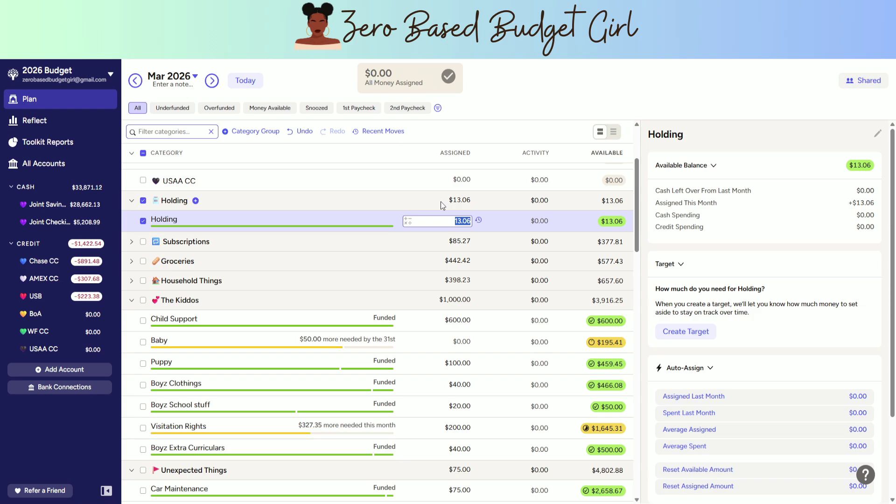
left_click(132, 201)
scroll(239, 246, "down", 6)
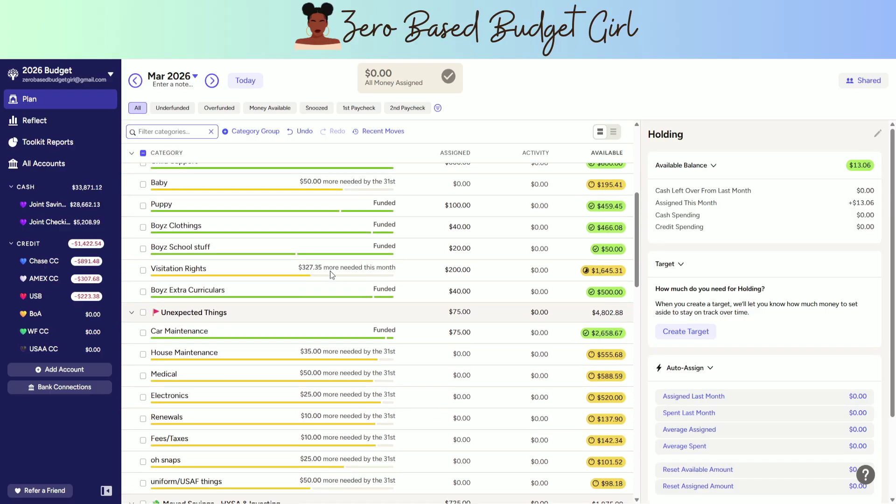
scroll(327, 270, "down", 5)
scroll(327, 270, "up", 10)
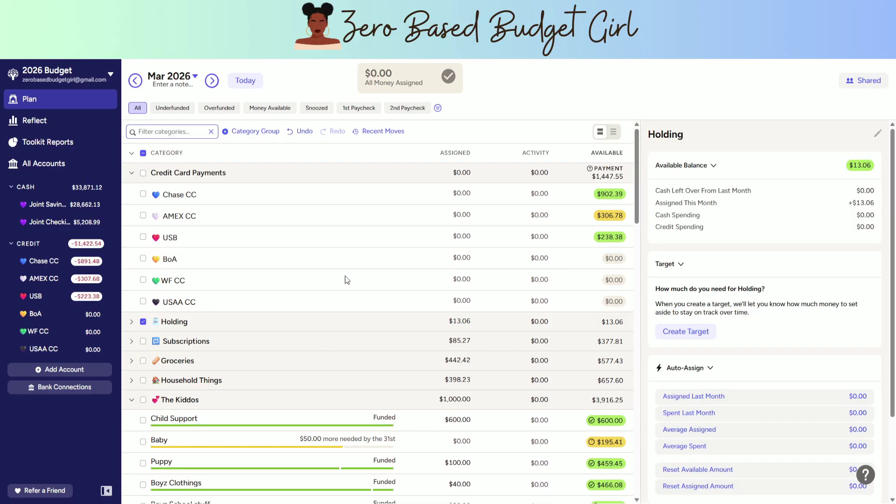